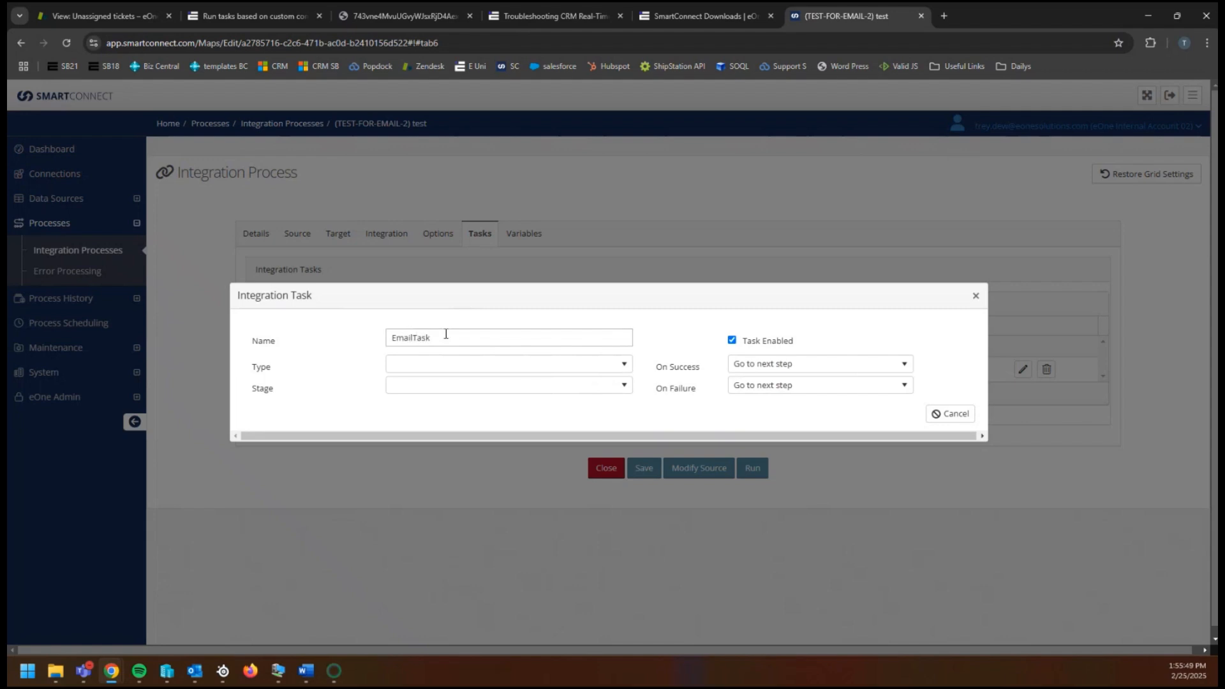
- Set EmailTask's type to Send Email and bring up its Stage choices
left_click(437, 362)
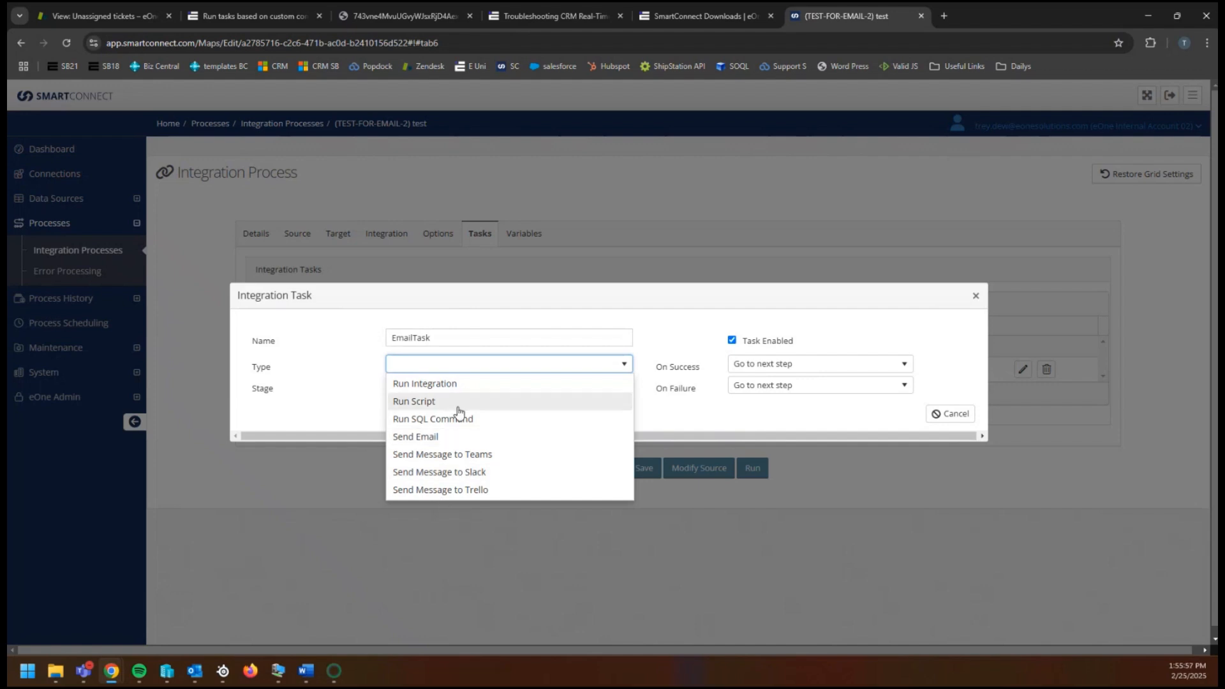
left_click(444, 438)
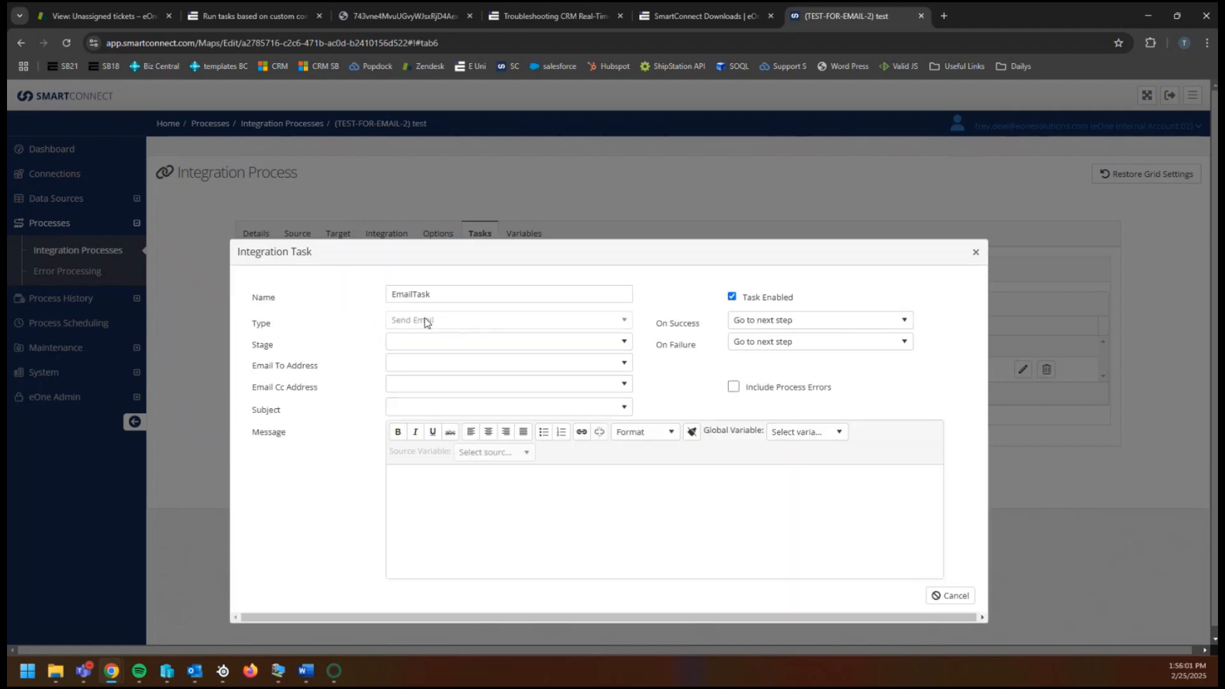
left_click(430, 351)
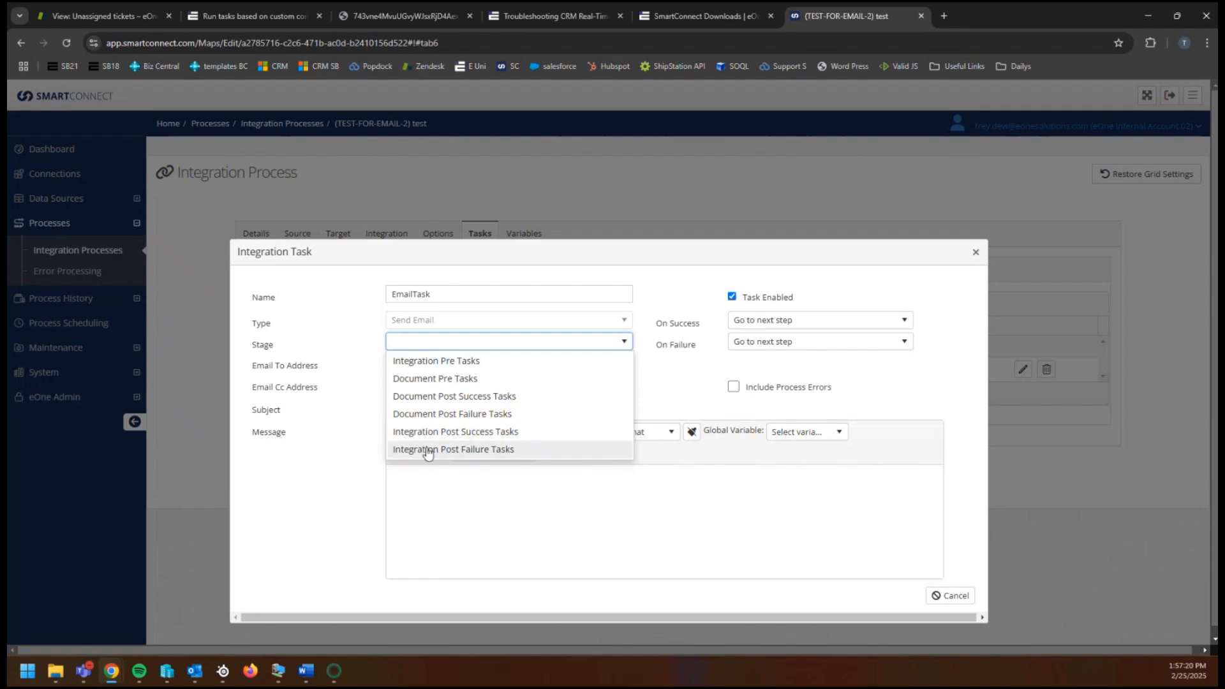
- Run EmailTask at Integration Post Success Tasks and enter the recipient's e-mail address in Email To Address
left_click(474, 439)
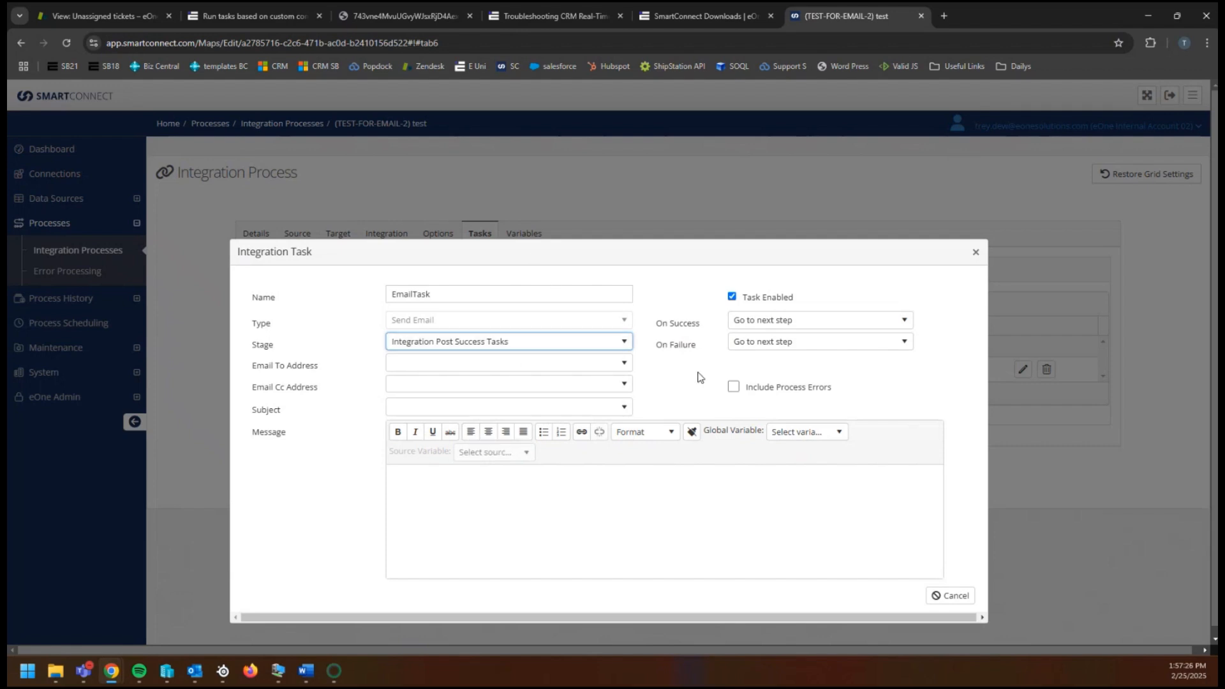
left_click(502, 362)
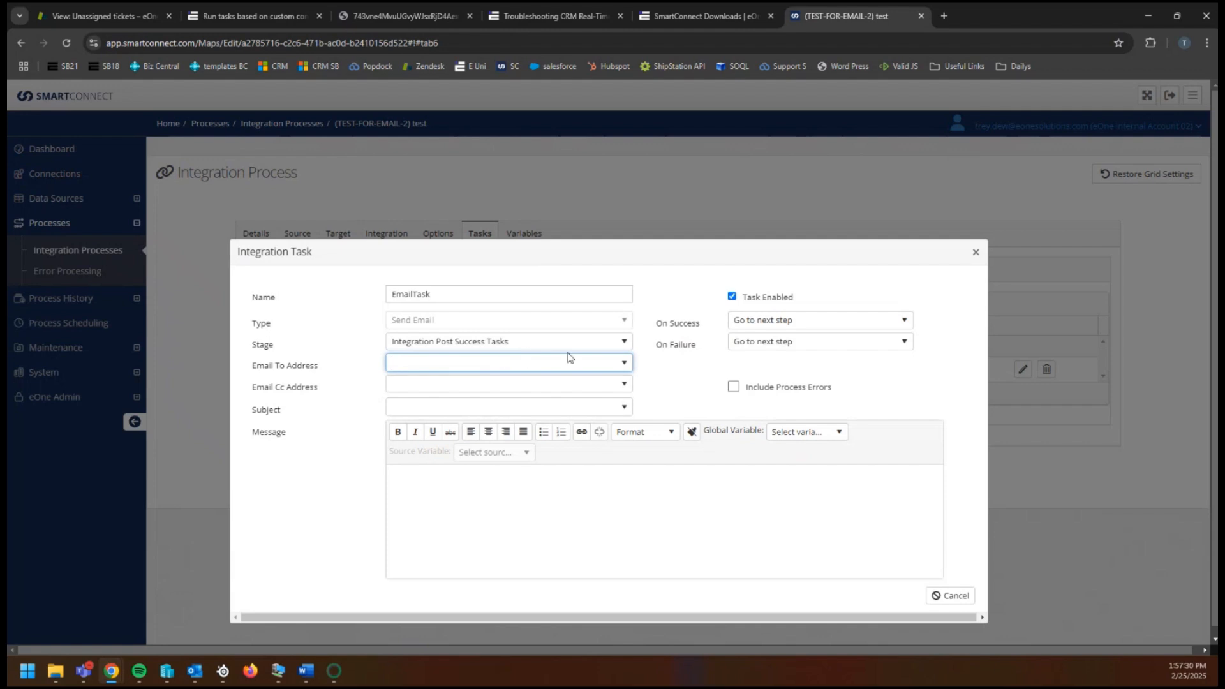
left_click(624, 363)
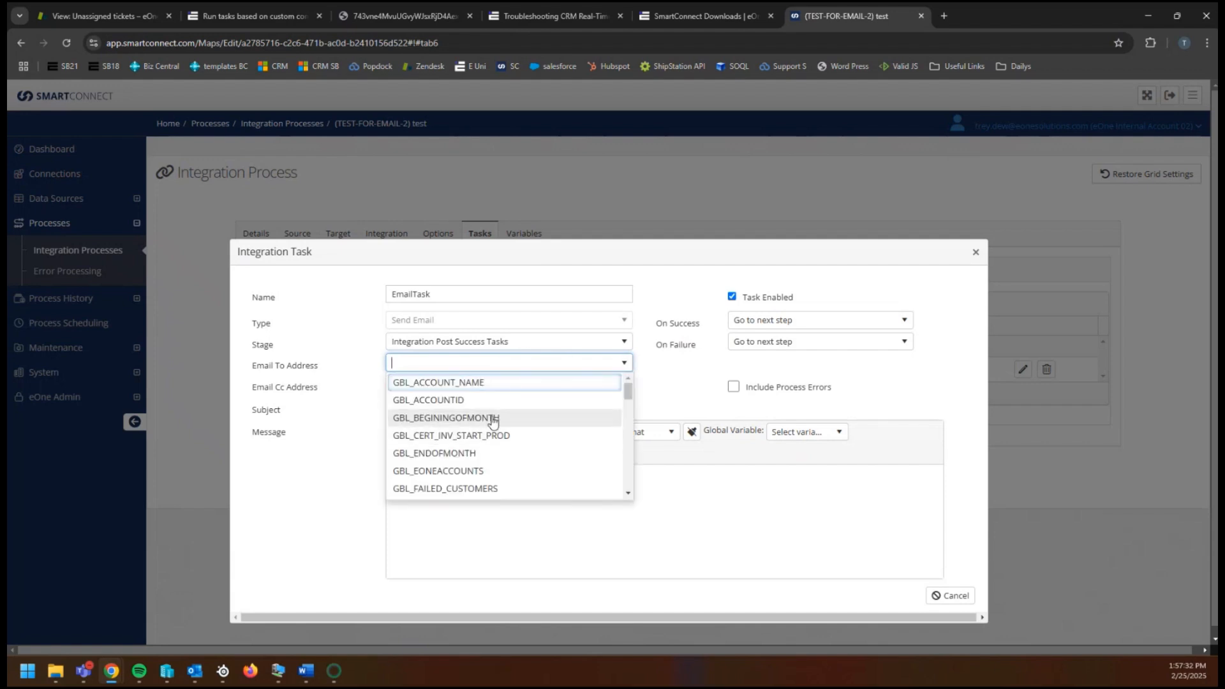
scroll(473, 457, "down", 3)
scroll(478, 470, "up", 3)
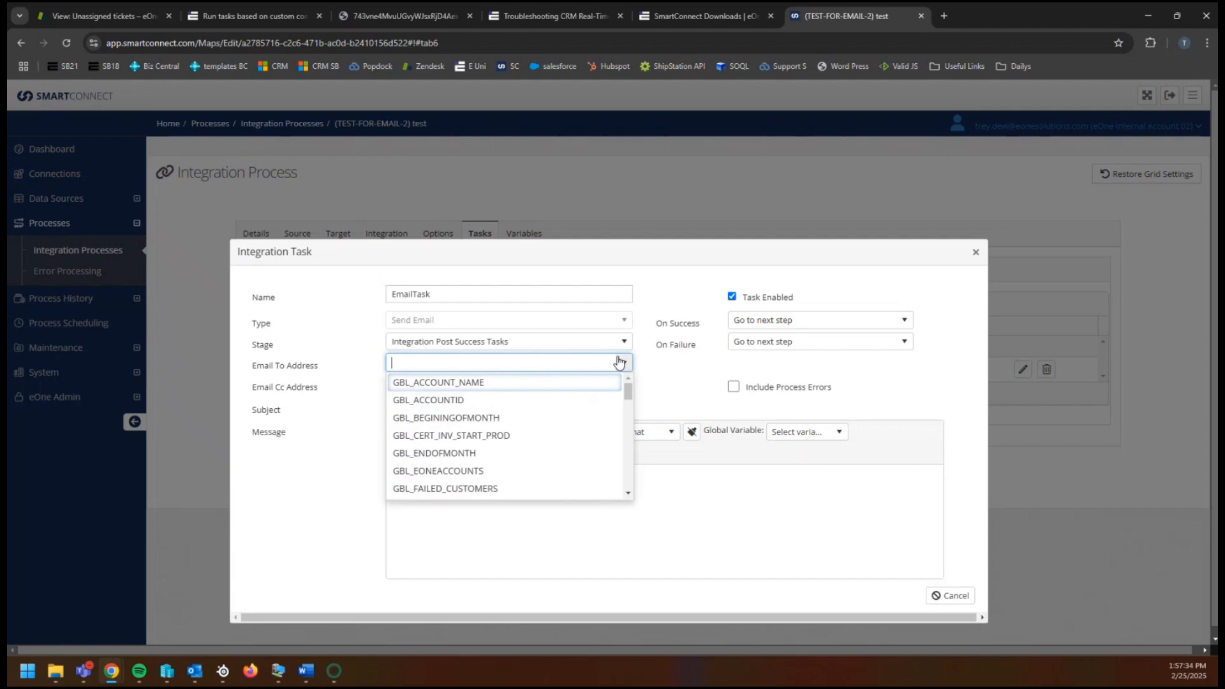
left_click(625, 363)
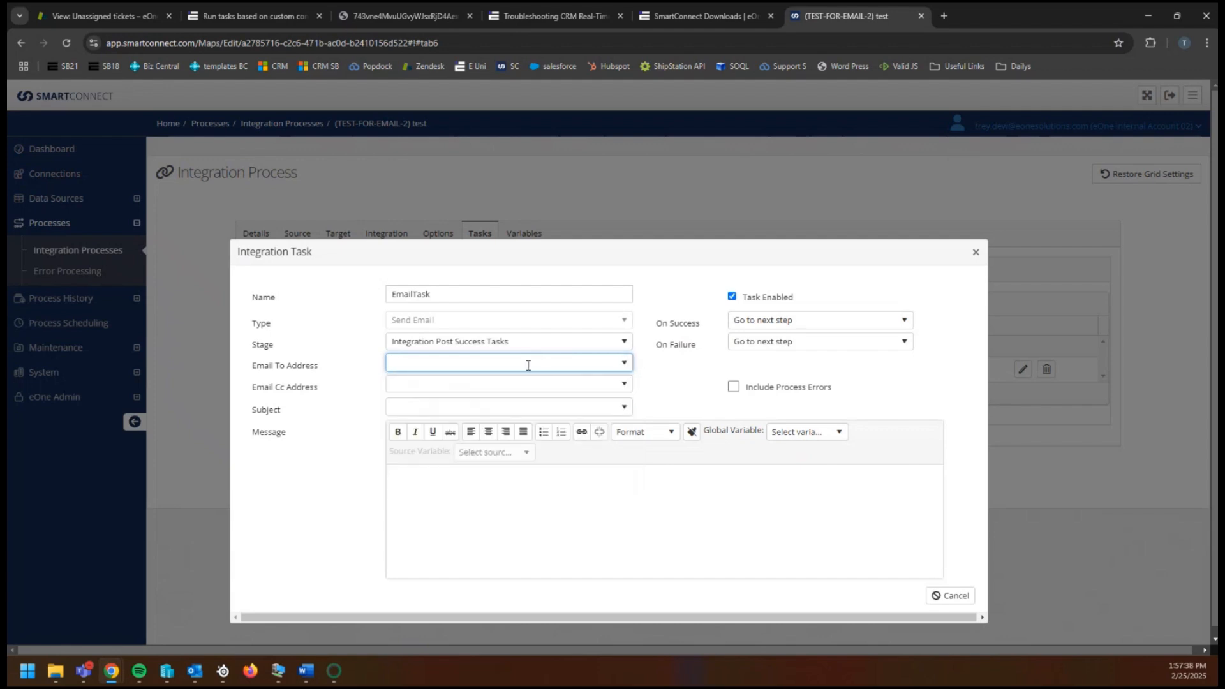
left_click(447, 383)
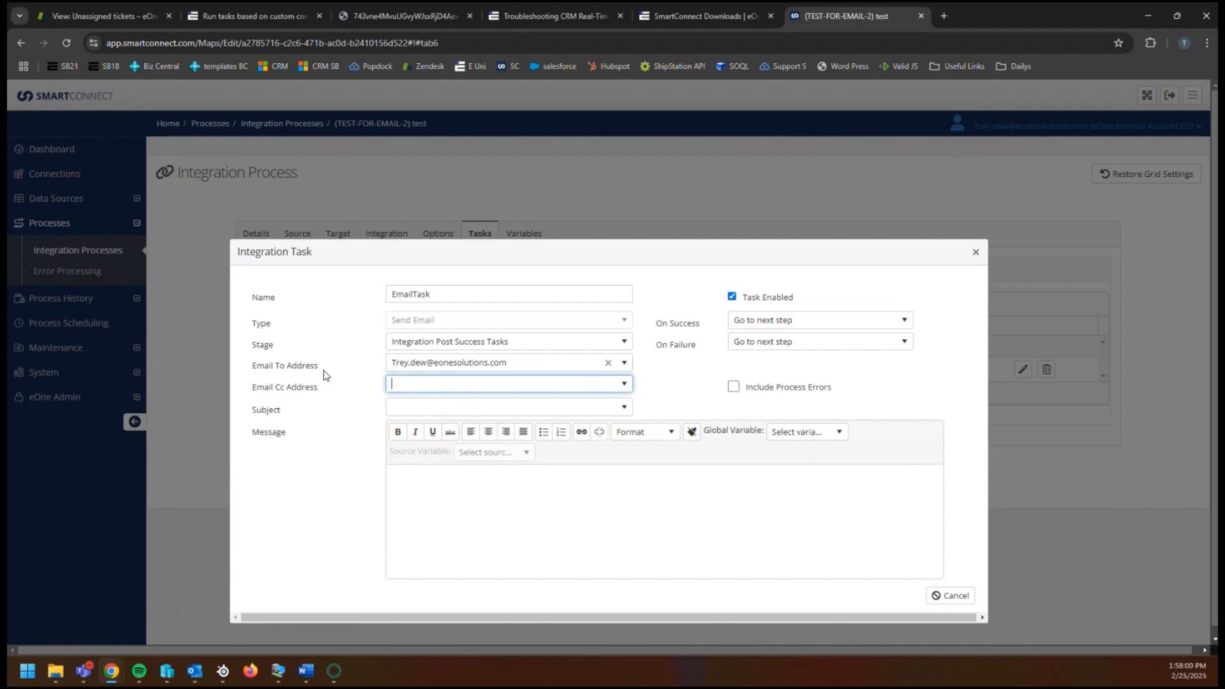
- Enter the subject 'Successful run of this integration' and begin the message 'This integration was successful:'
left_click(427, 409)
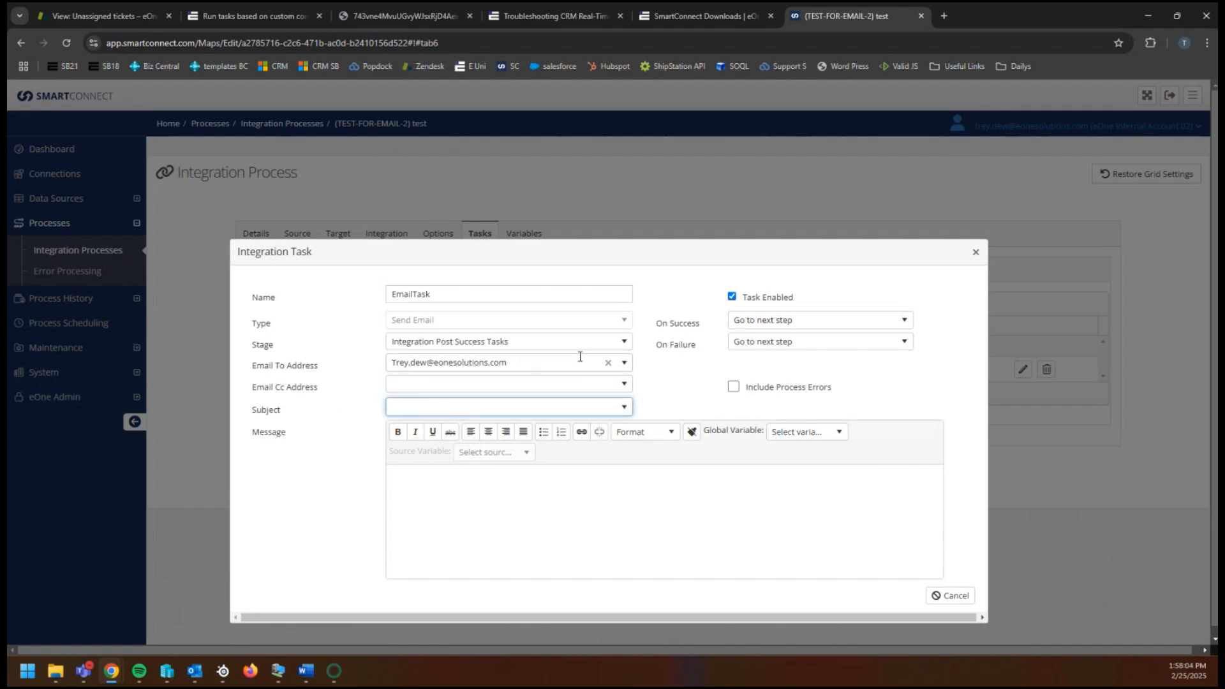
left_click(624, 383)
left_click(625, 384)
left_click(624, 406)
left_click(539, 406)
type("Successful run of this integrat")
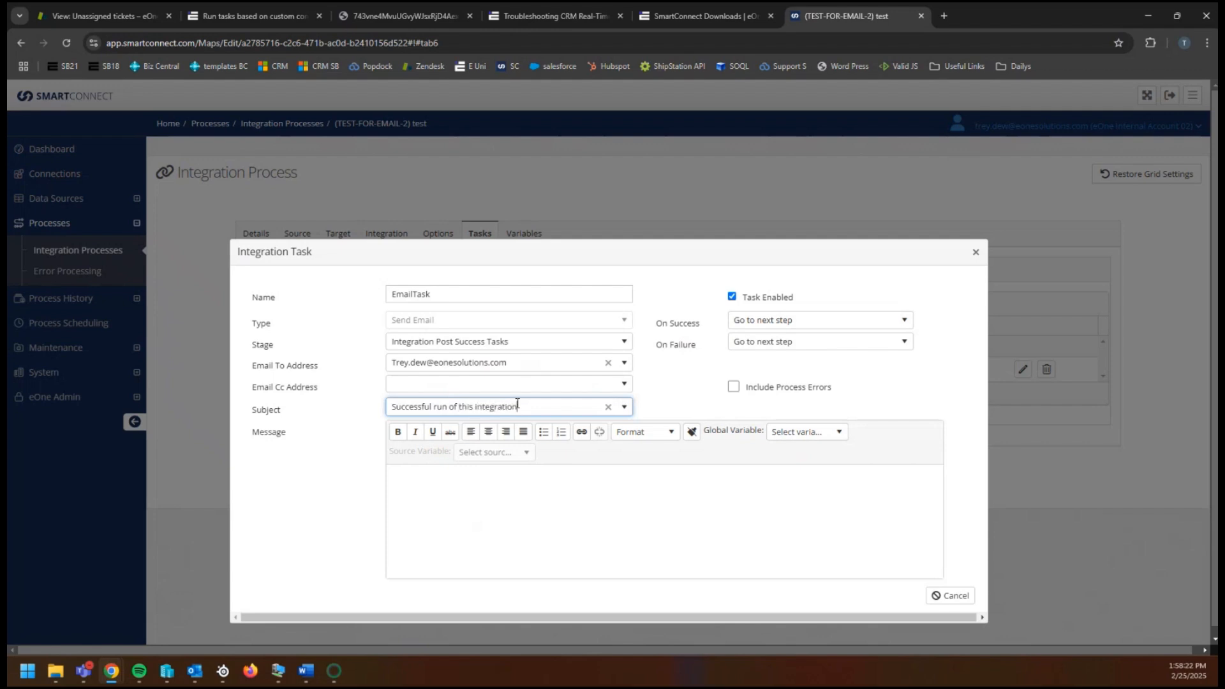
type("ion")
left_click(514, 484)
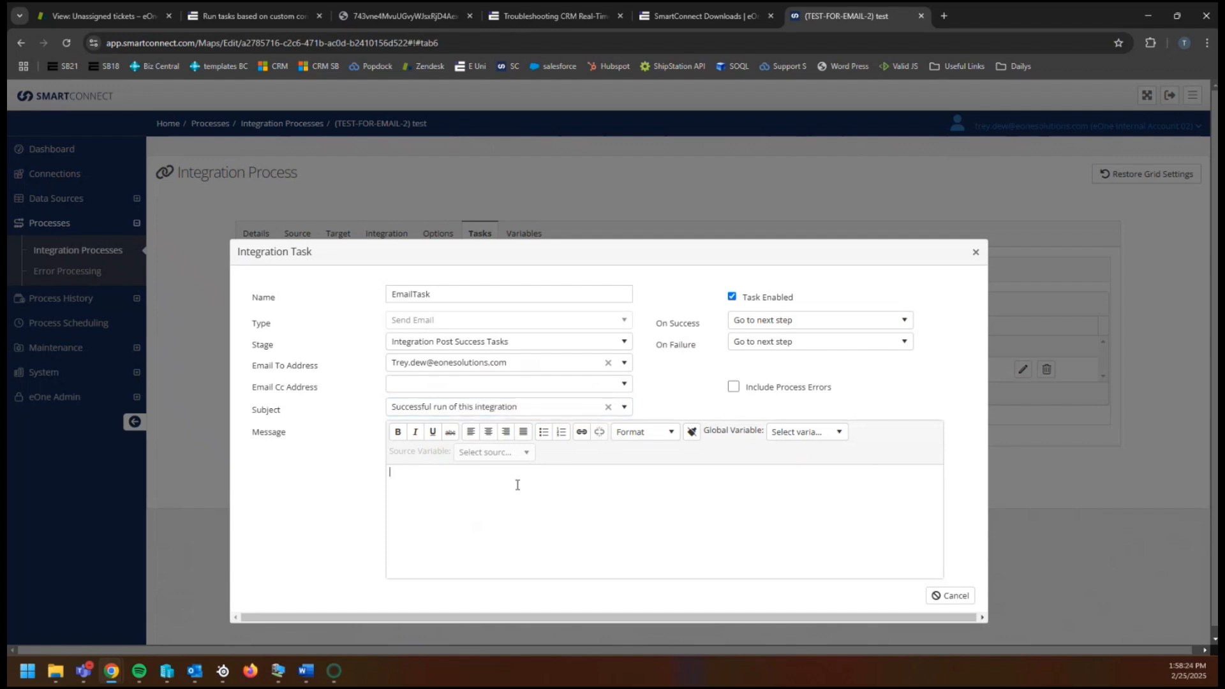
type("This integratio")
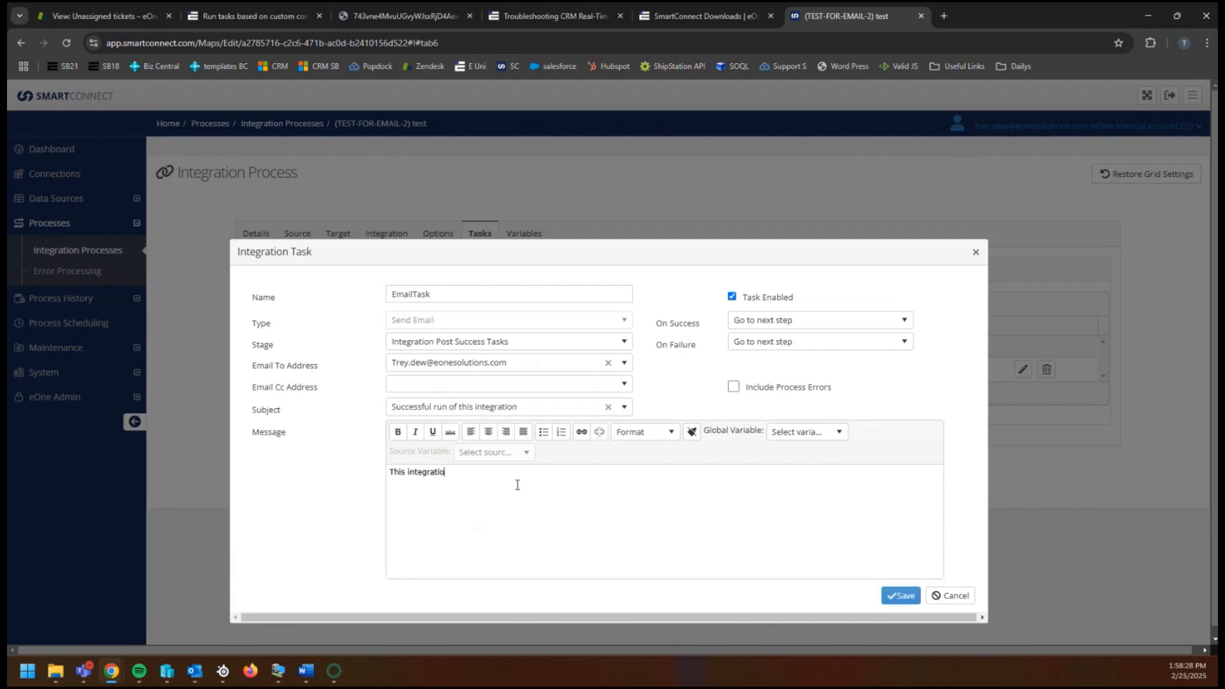
type("n was successful:")
- Insert the GlobalRunDate variable after the message text
left_click(833, 432)
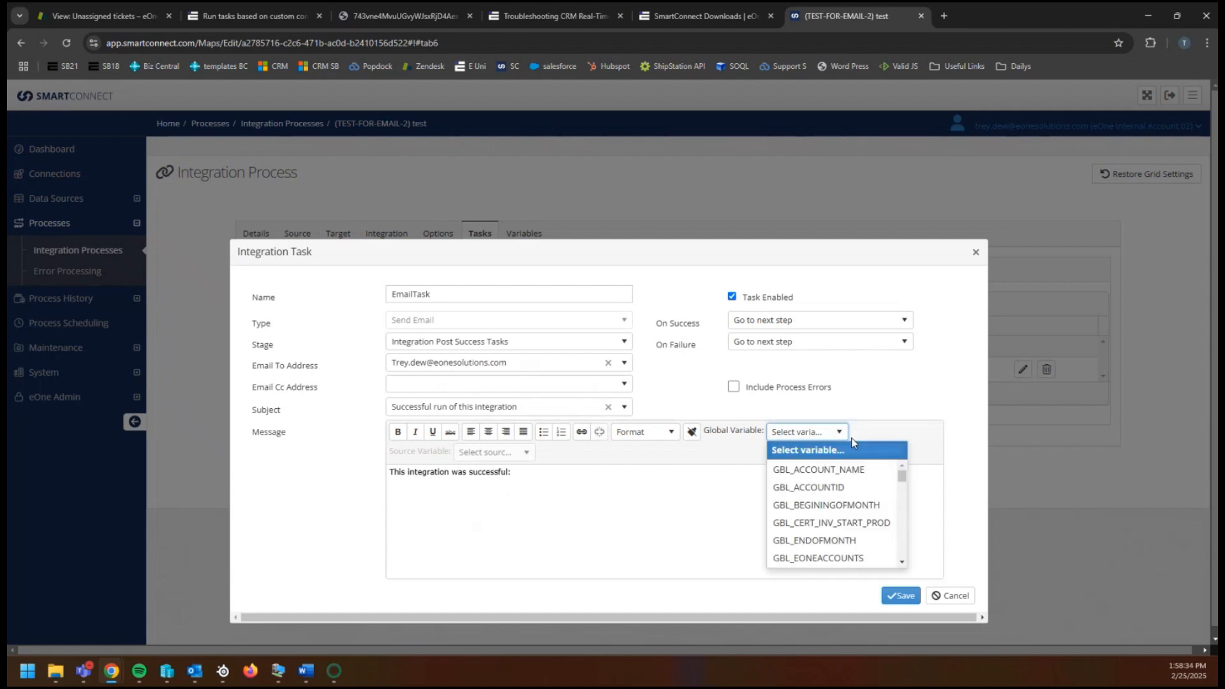
scroll(845, 494, "down", 2)
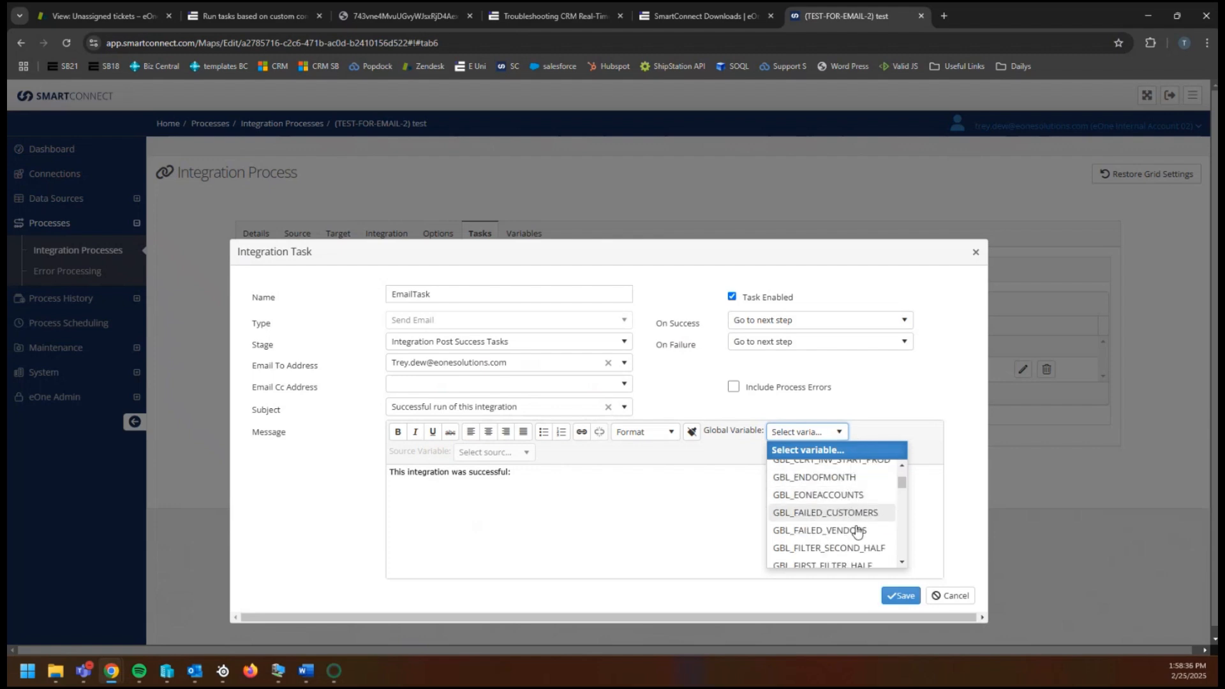
scroll(861, 517, "down", 8)
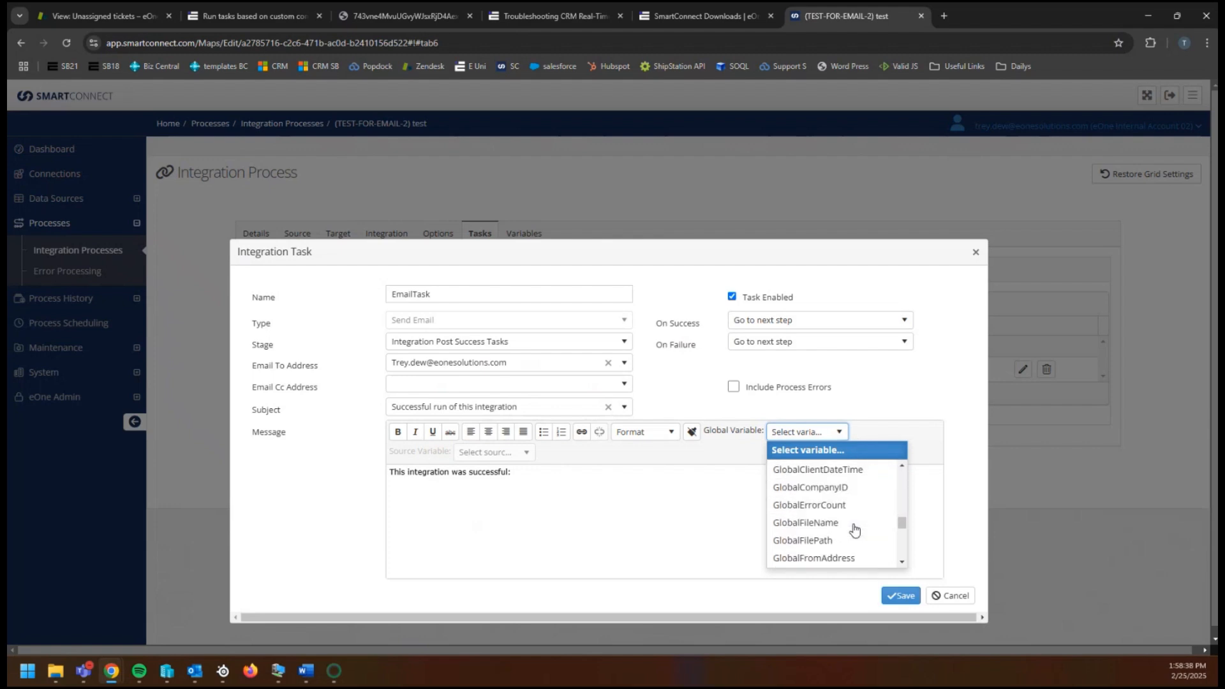
scroll(854, 527, "up", 1)
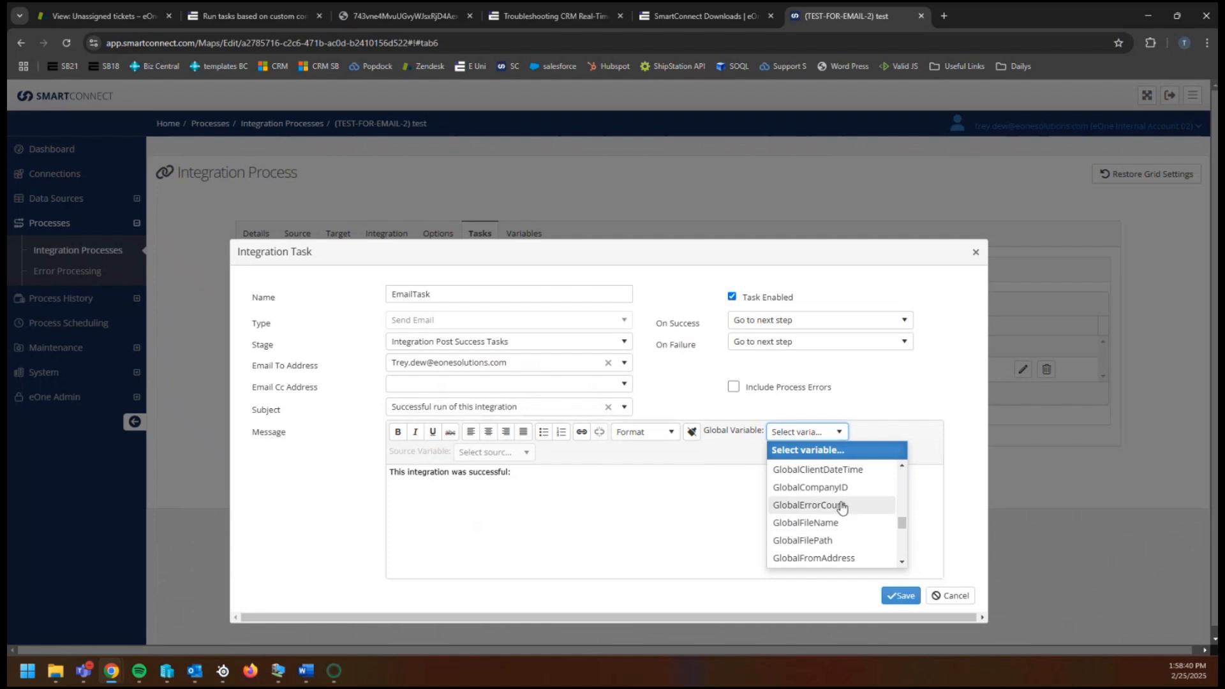
scroll(837, 507, "down", 2)
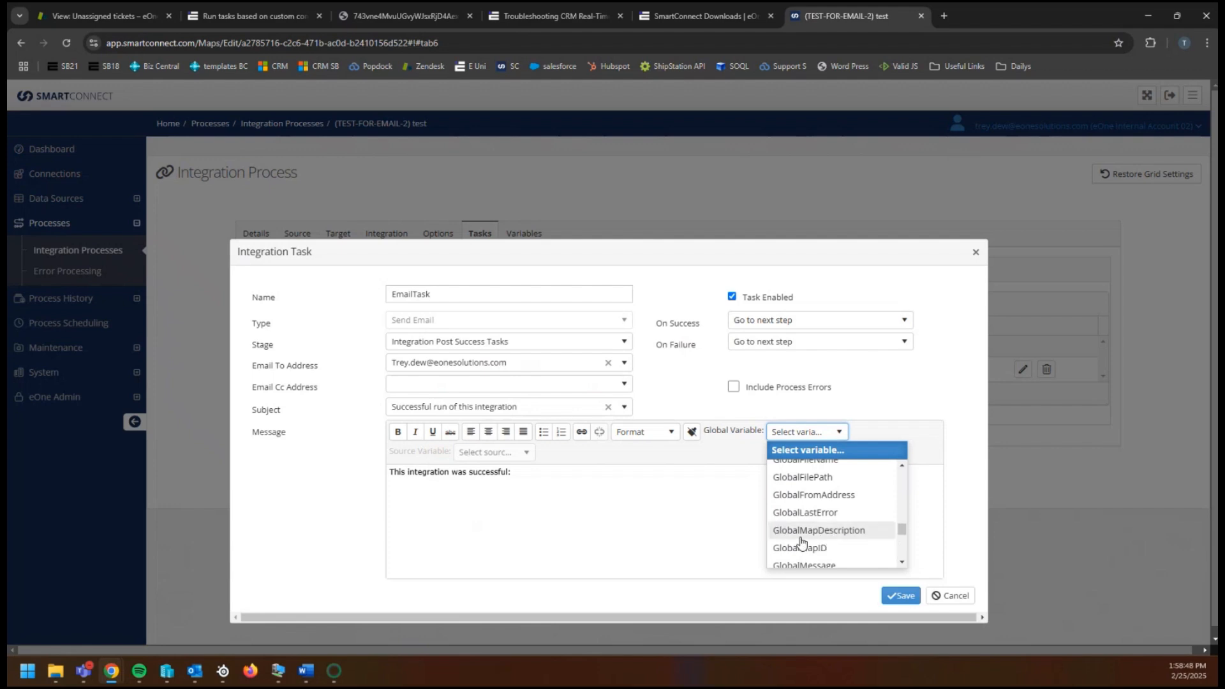
scroll(814, 542, "down", 3)
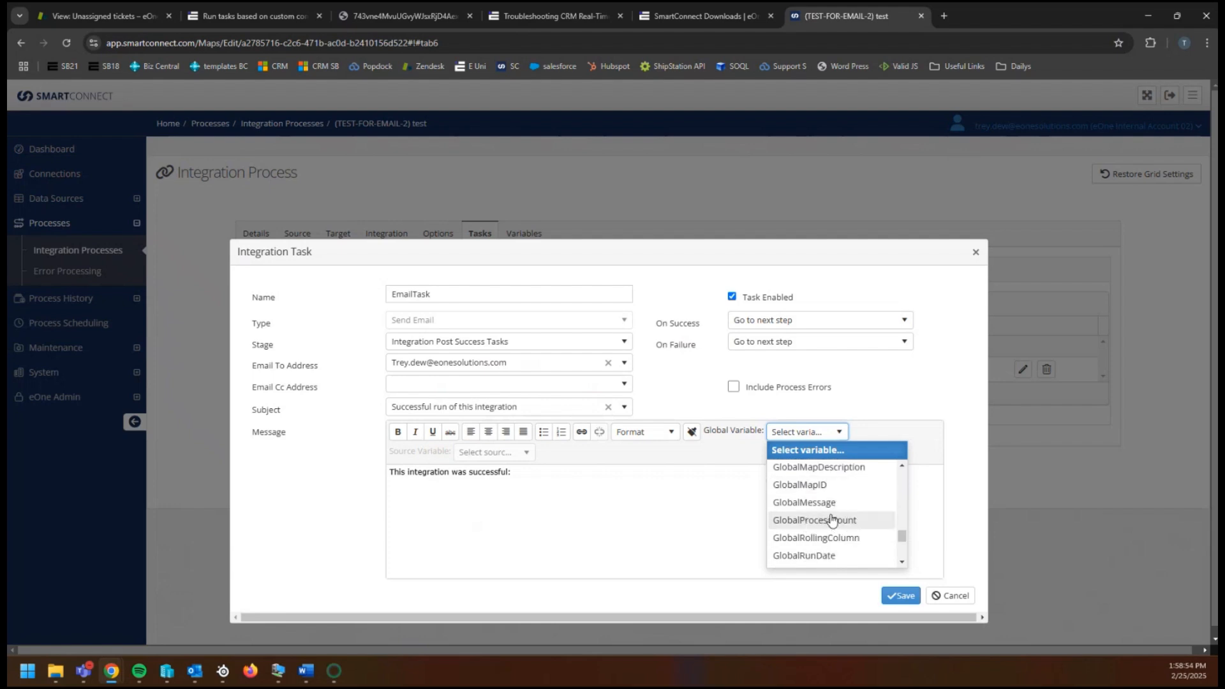
scroll(823, 525, "down", 2)
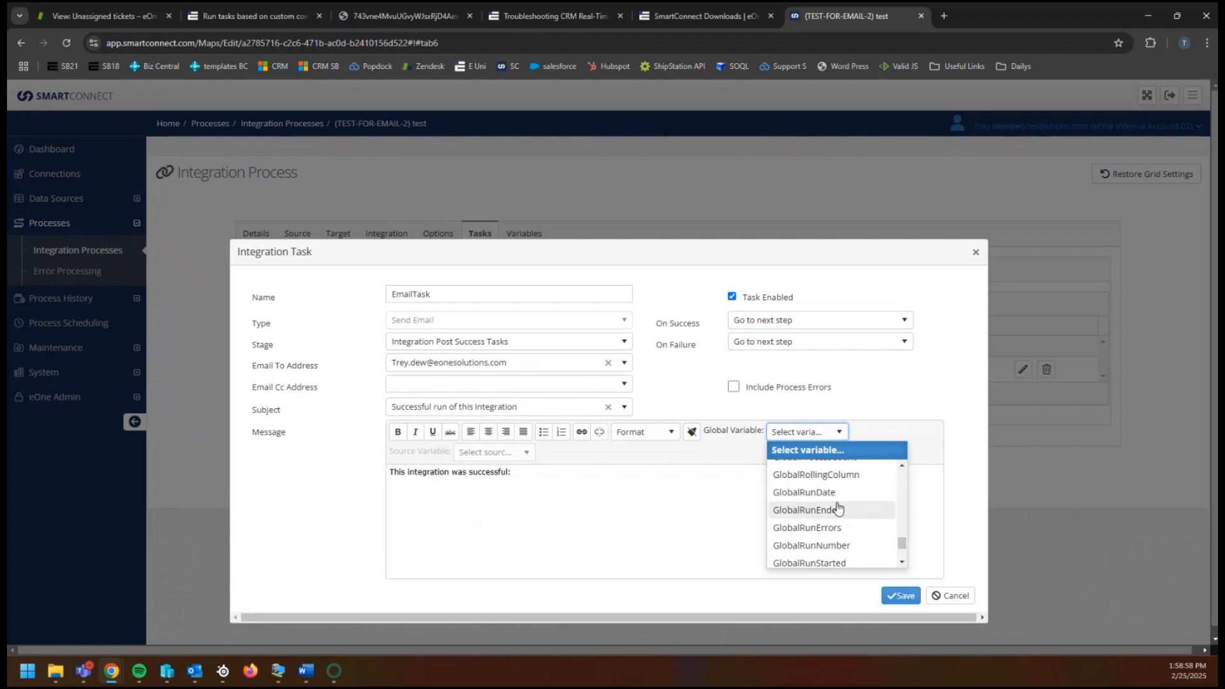
left_click(830, 493)
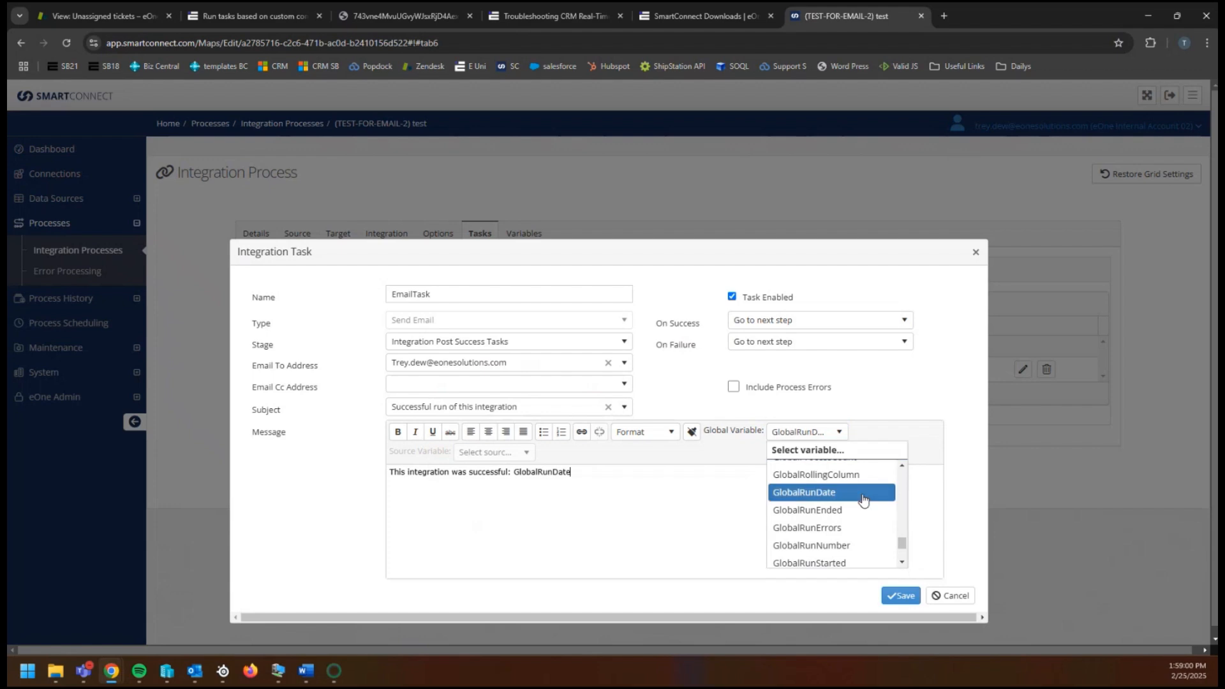
- Browse the Global Variable list again for another variable to add
left_click(823, 431)
scroll(829, 504, "down", 2)
scroll(853, 522, "up", 4)
scroll(853, 522, "down", 2)
scroll(836, 518, "up", 2)
scroll(830, 516, "up", 2)
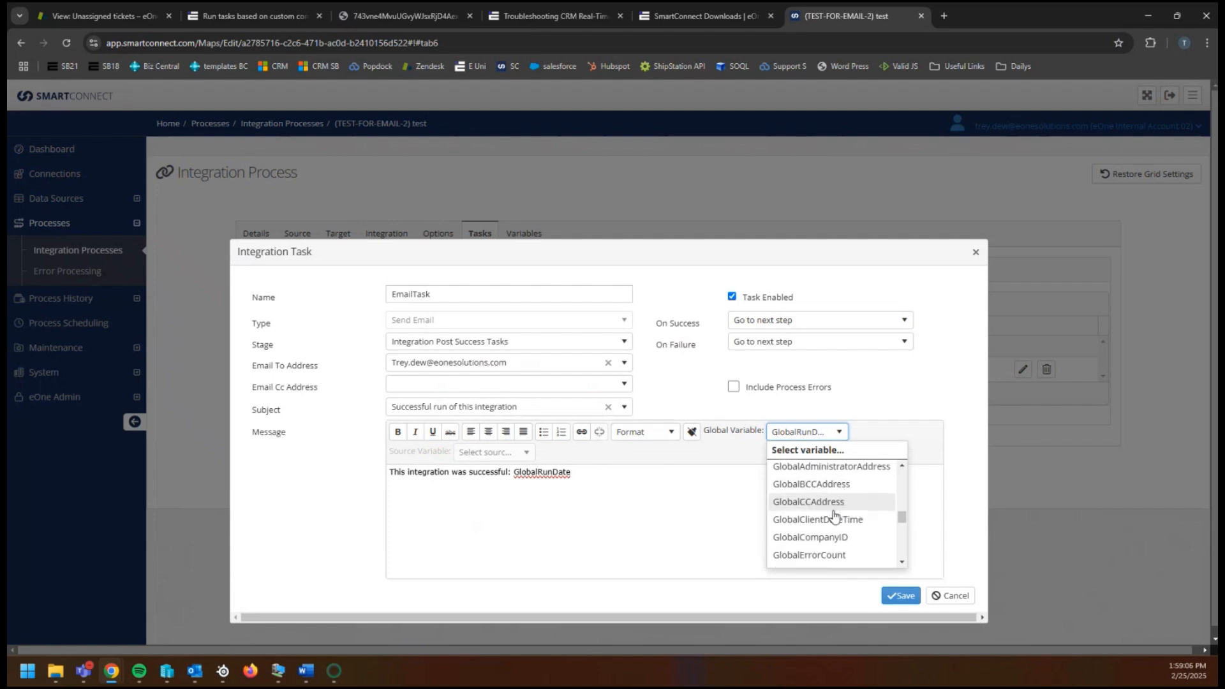
scroll(840, 530, "down", 2)
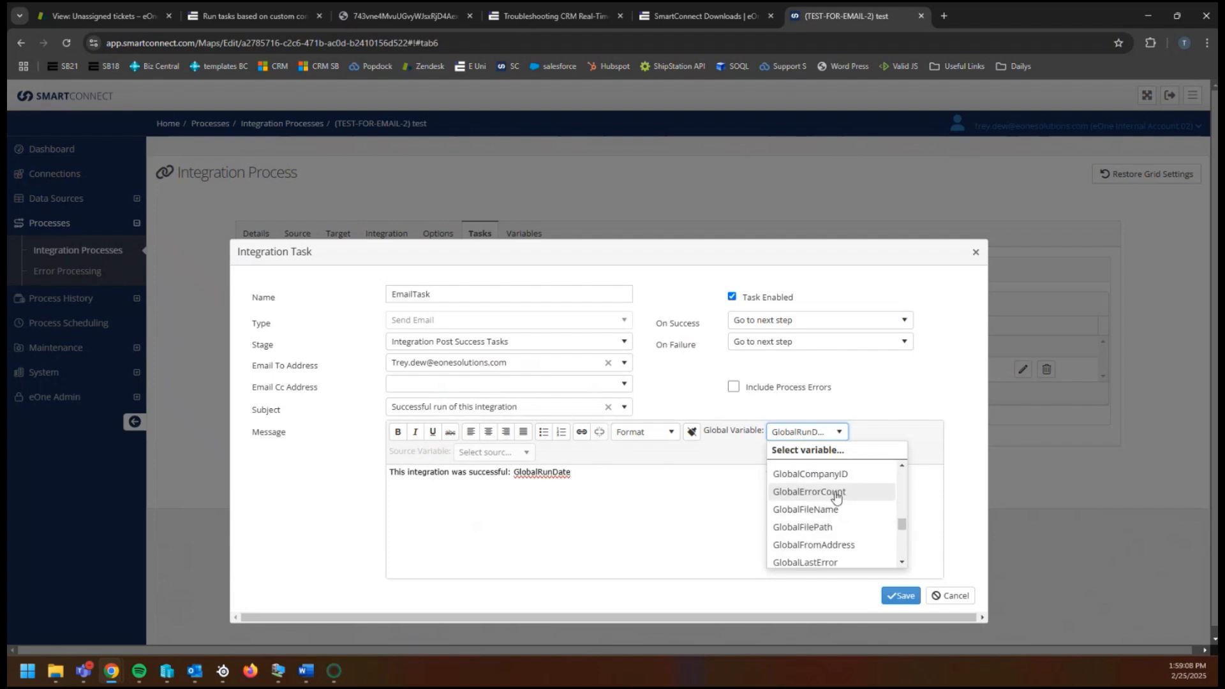
scroll(840, 499, "down", 3)
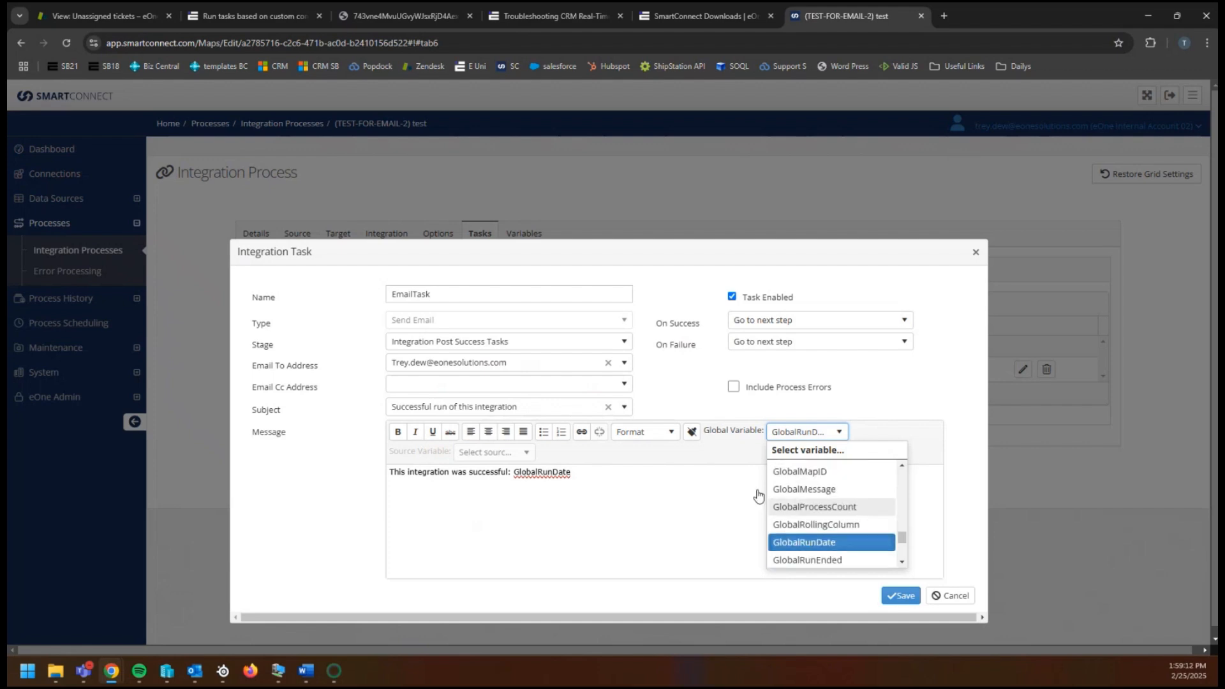
- Add GlobalProcessCount on its own new line, preceded by 'Count:'
left_click(833, 508)
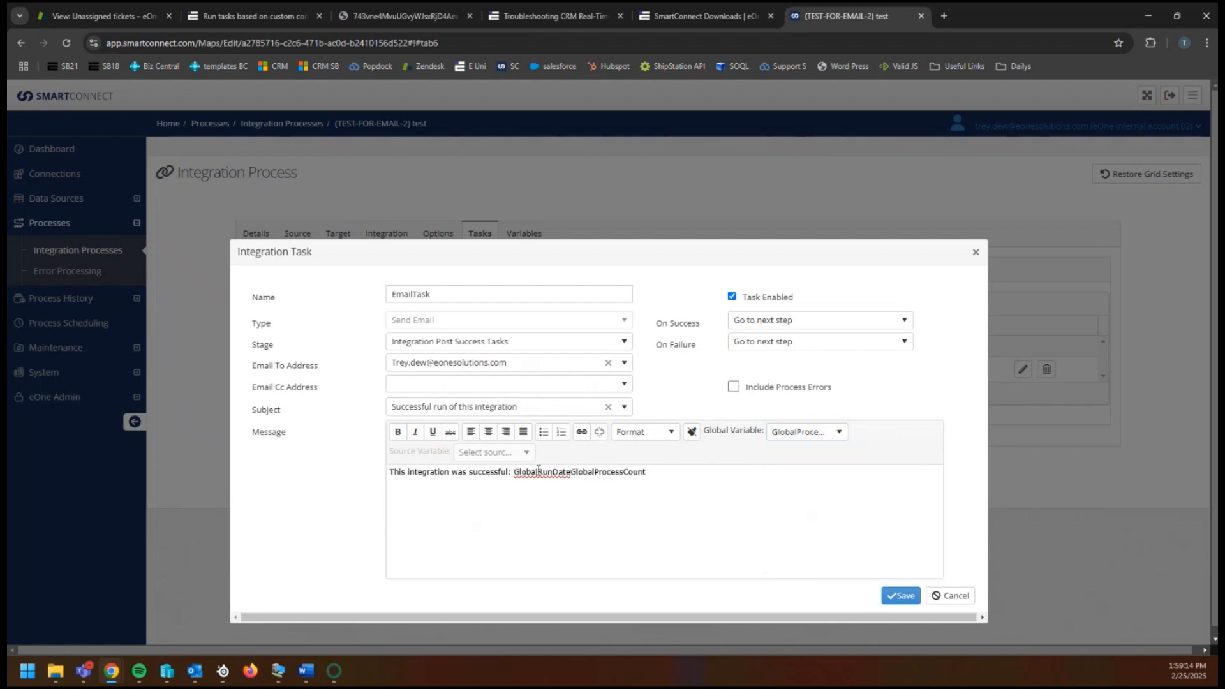
key("Return")
key("Return")
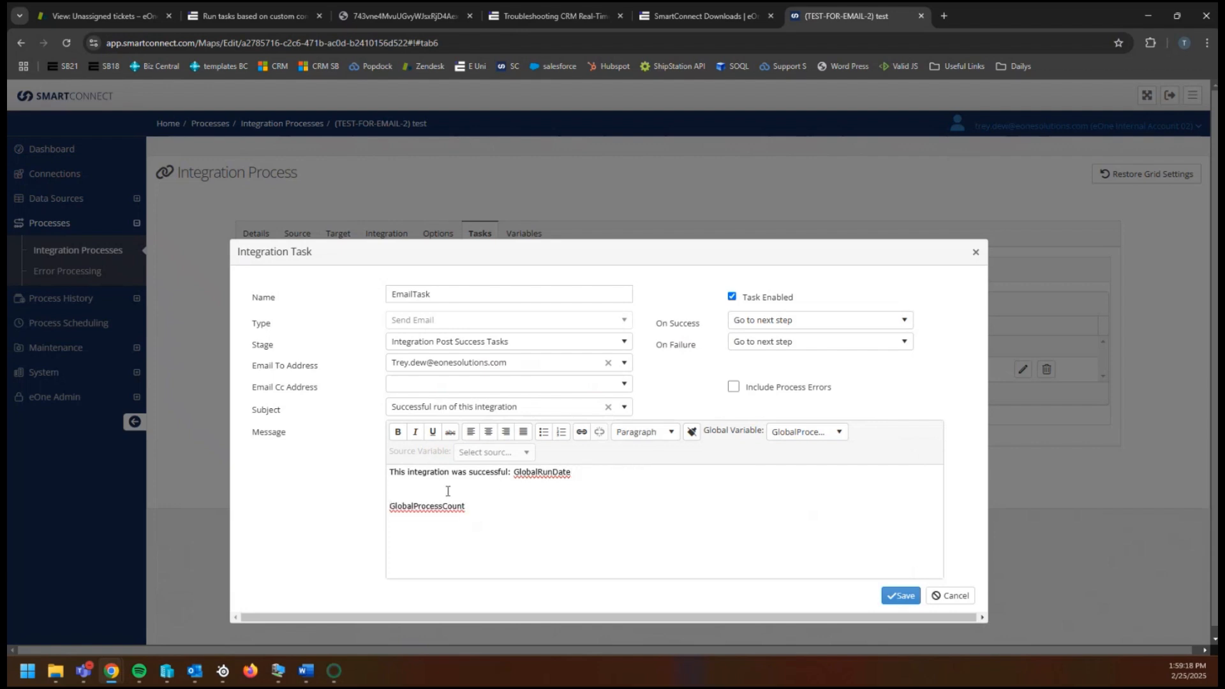
type("Count:")
left_click(759, 326)
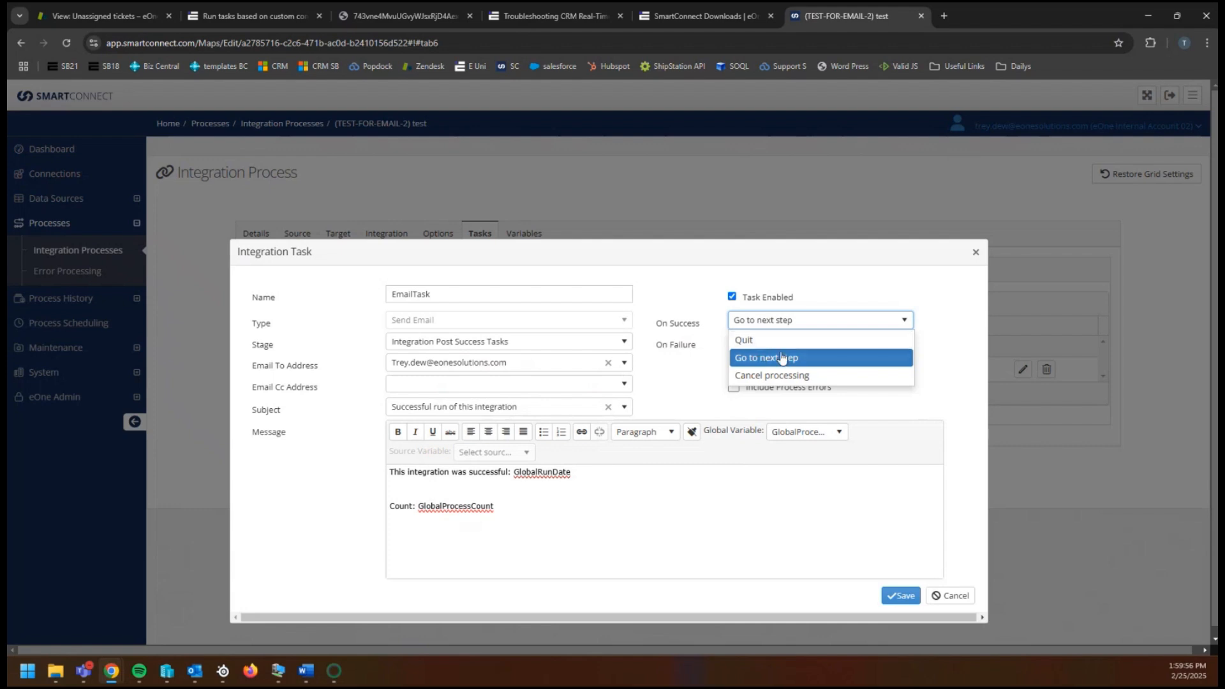
left_click(772, 375)
left_click(766, 324)
left_click(766, 334)
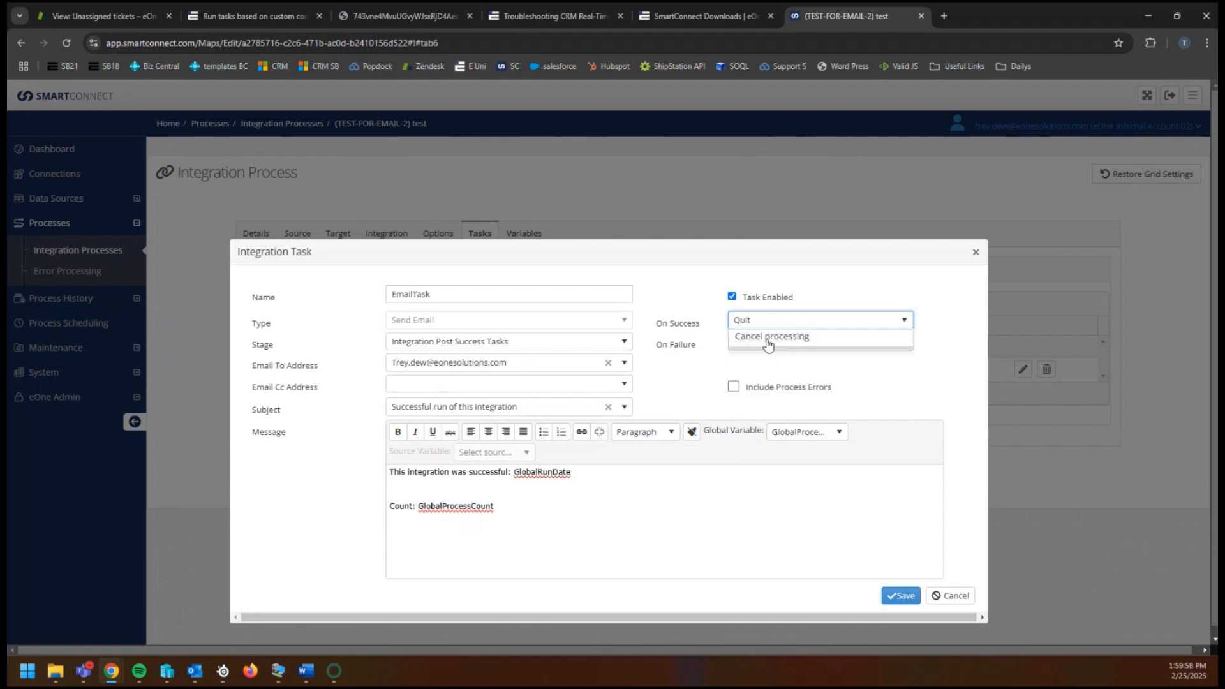
left_click(805, 327)
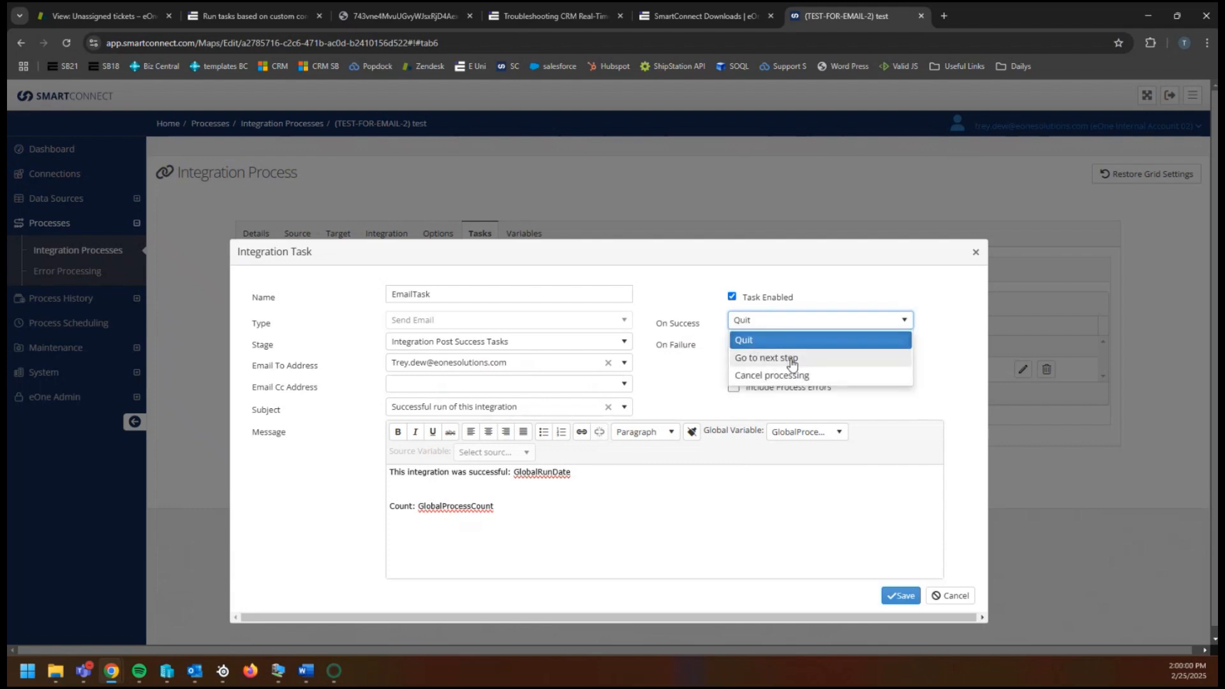
left_click(793, 365)
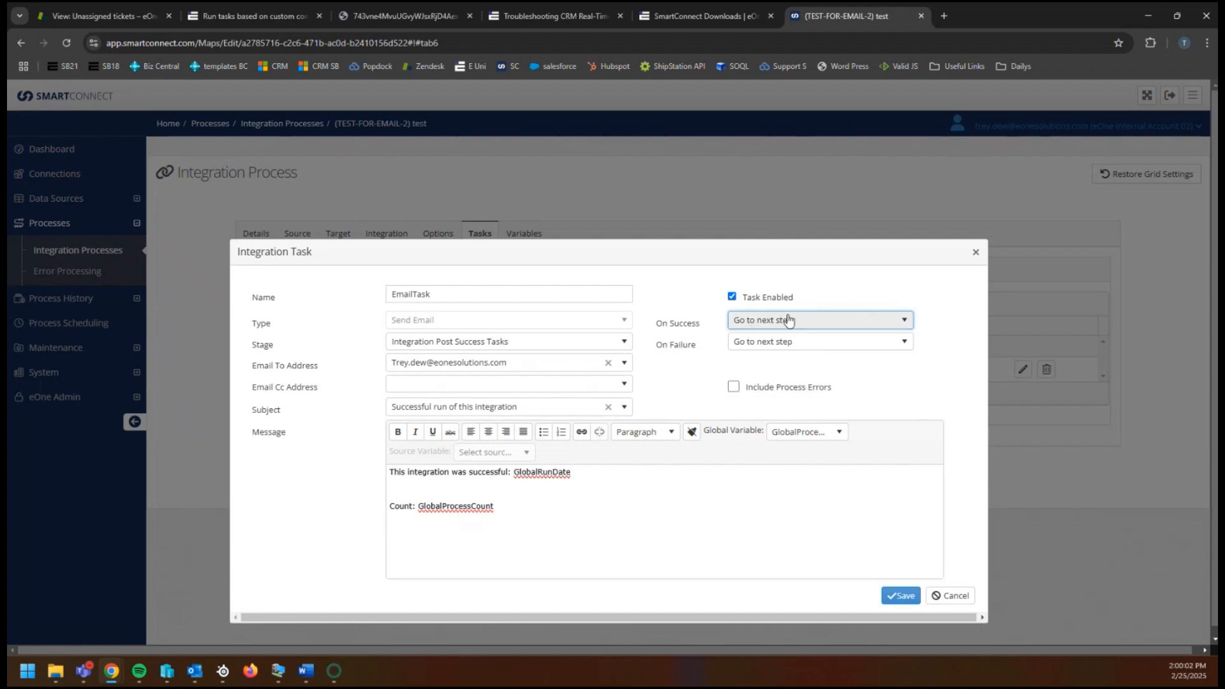
left_click(740, 344)
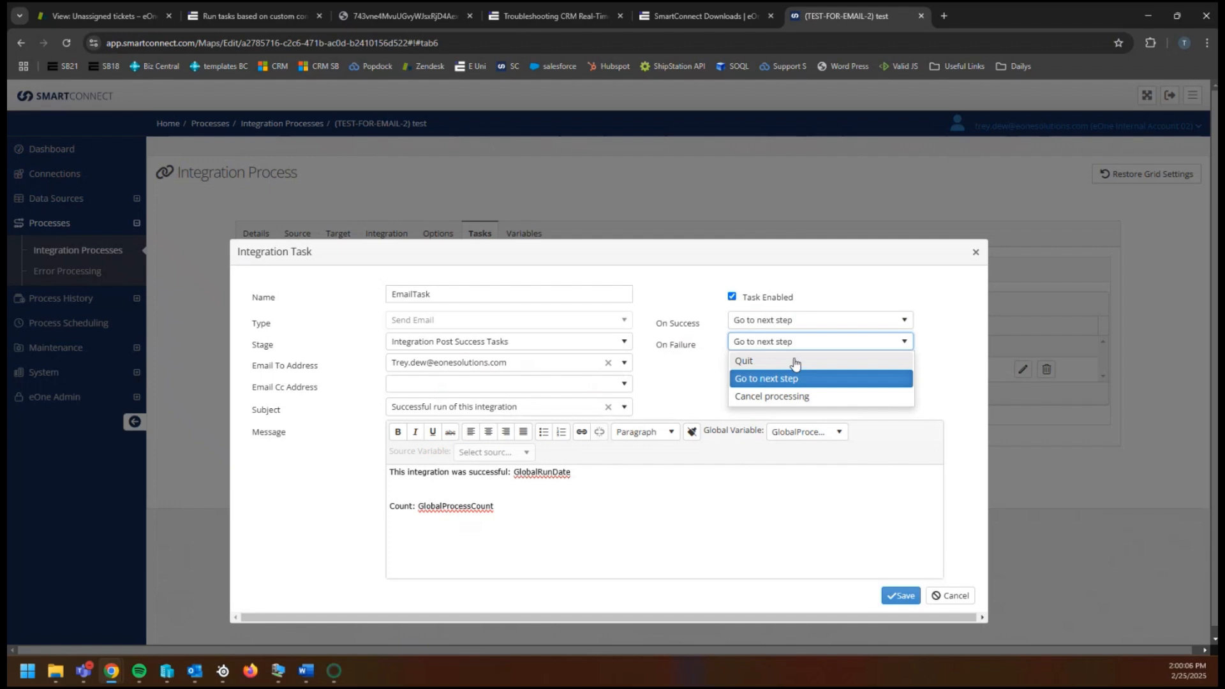
left_click(786, 396)
left_click(784, 348)
left_click(778, 365)
left_click(779, 368)
left_click(780, 348)
left_click(786, 379)
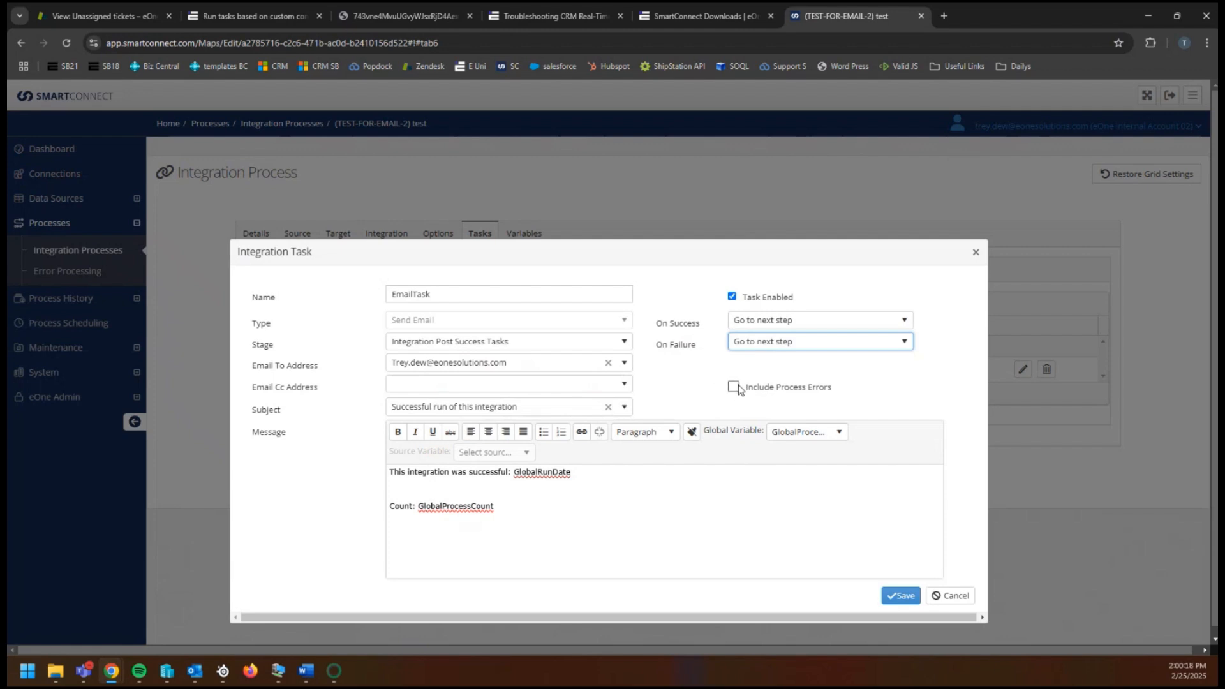
left_click(740, 387)
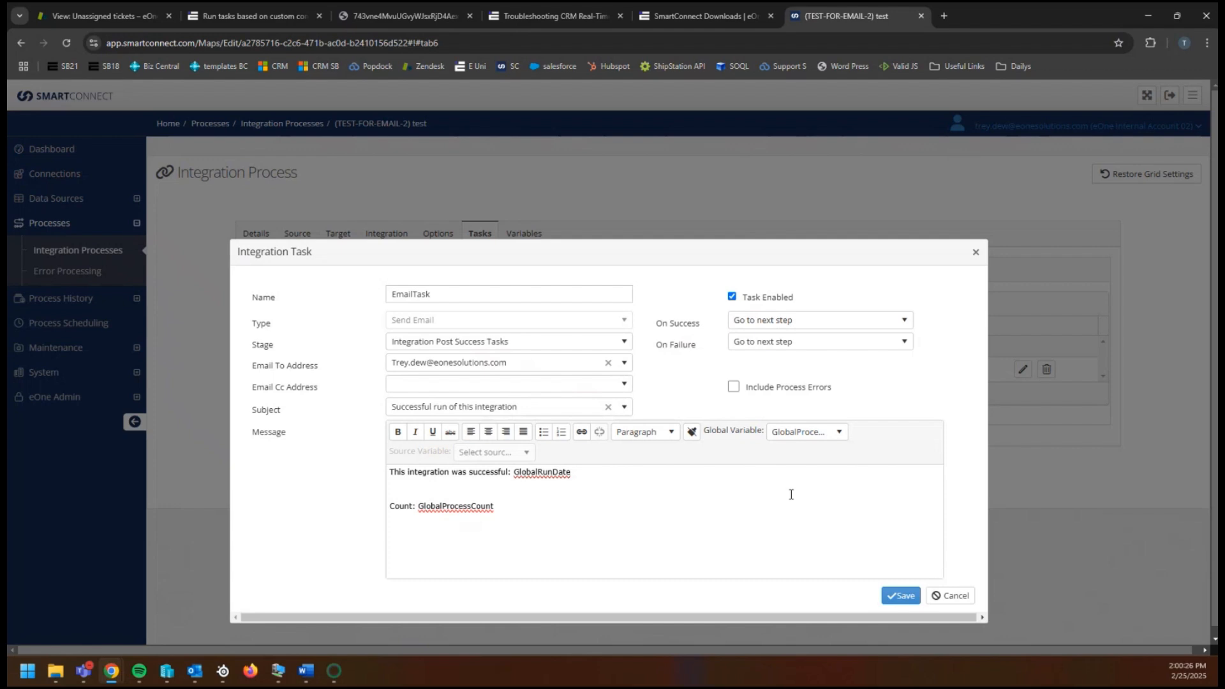
- Save EmailTask, then save and run TEST-FOR-EMAIL-2 through to completion
left_click(914, 600)
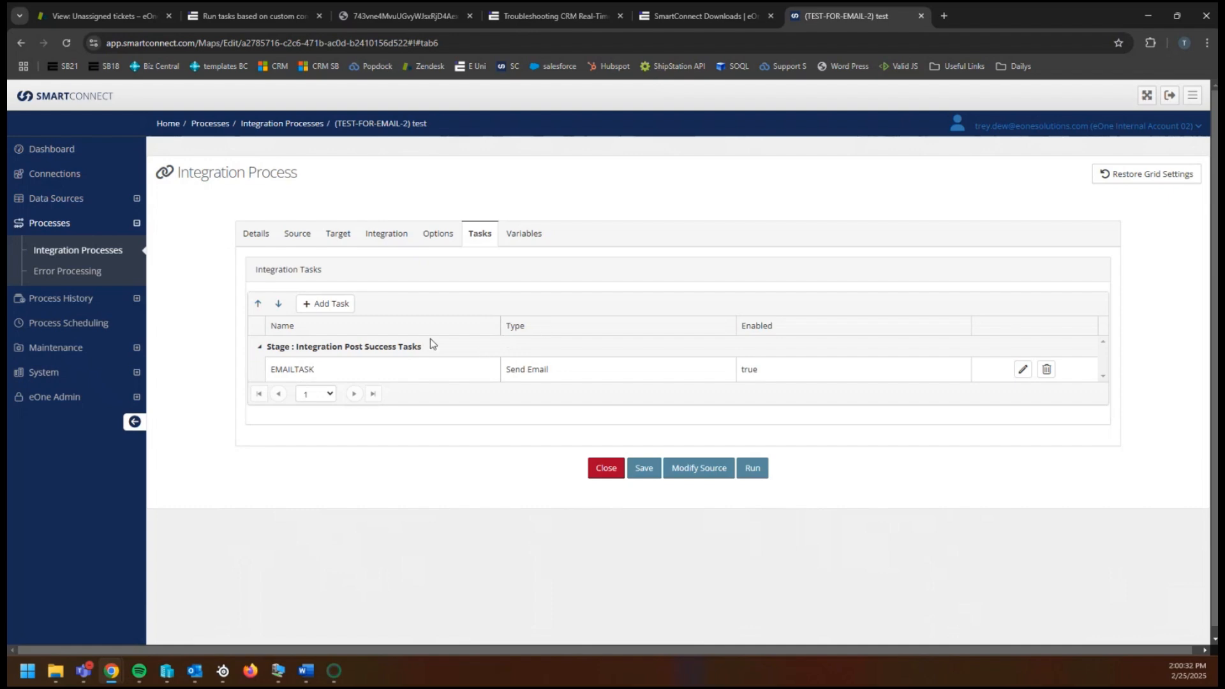
left_click(752, 468)
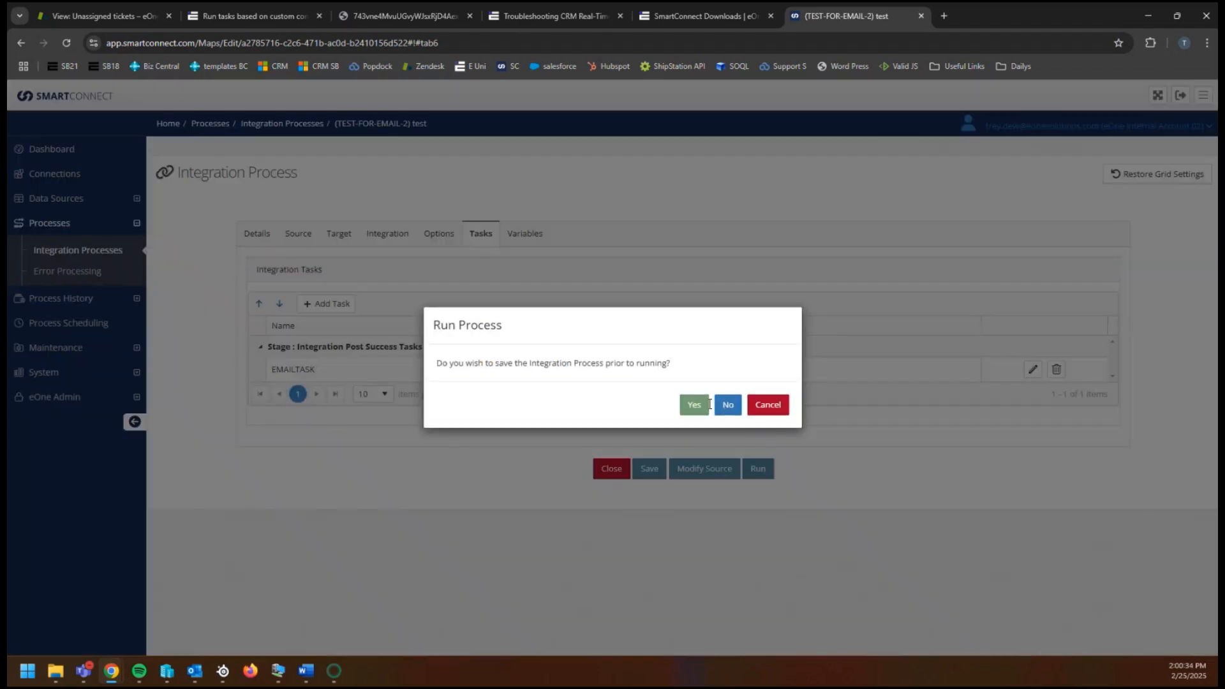
left_click(700, 405)
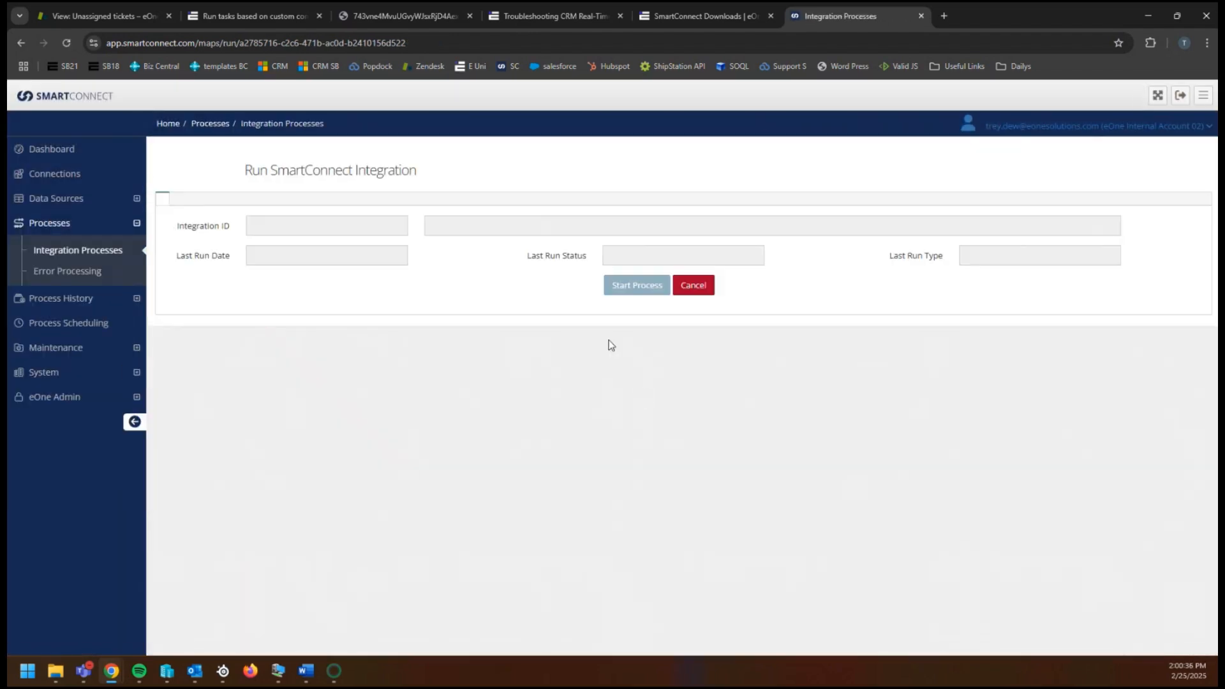
left_click(638, 297)
left_click(738, 403)
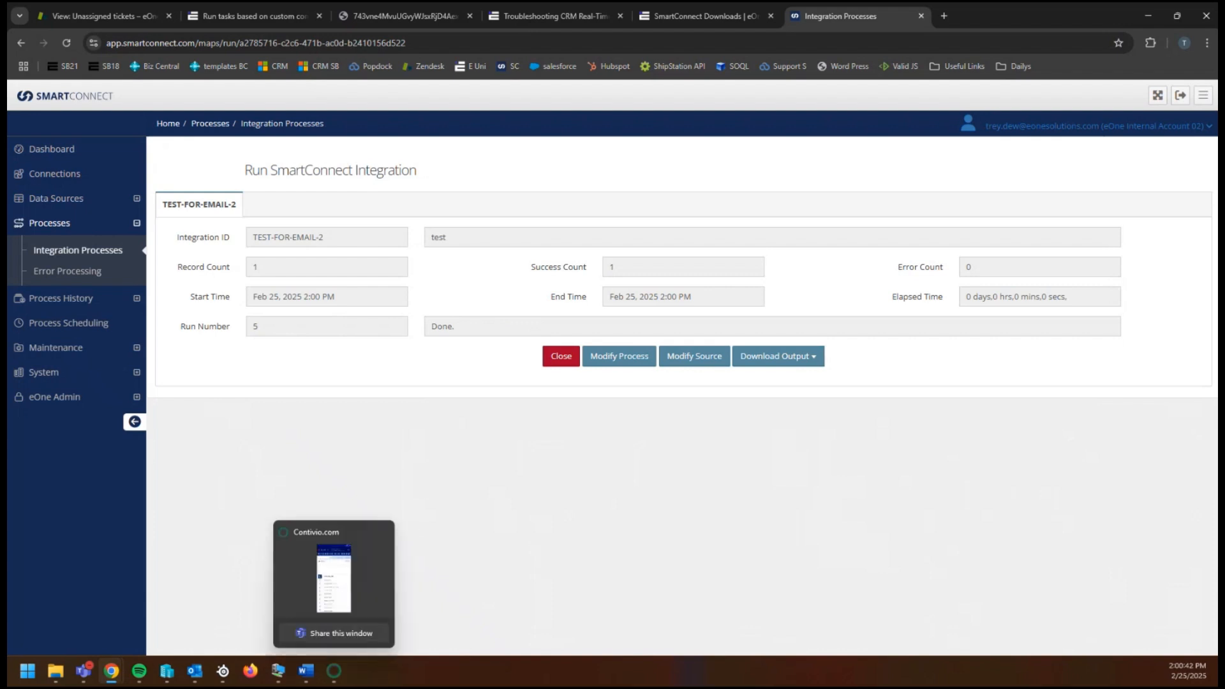
- Compare the Outlook success email's run date 2/25/2025 2:00:38 PM and Count: 1 with the run results
left_click(195, 676)
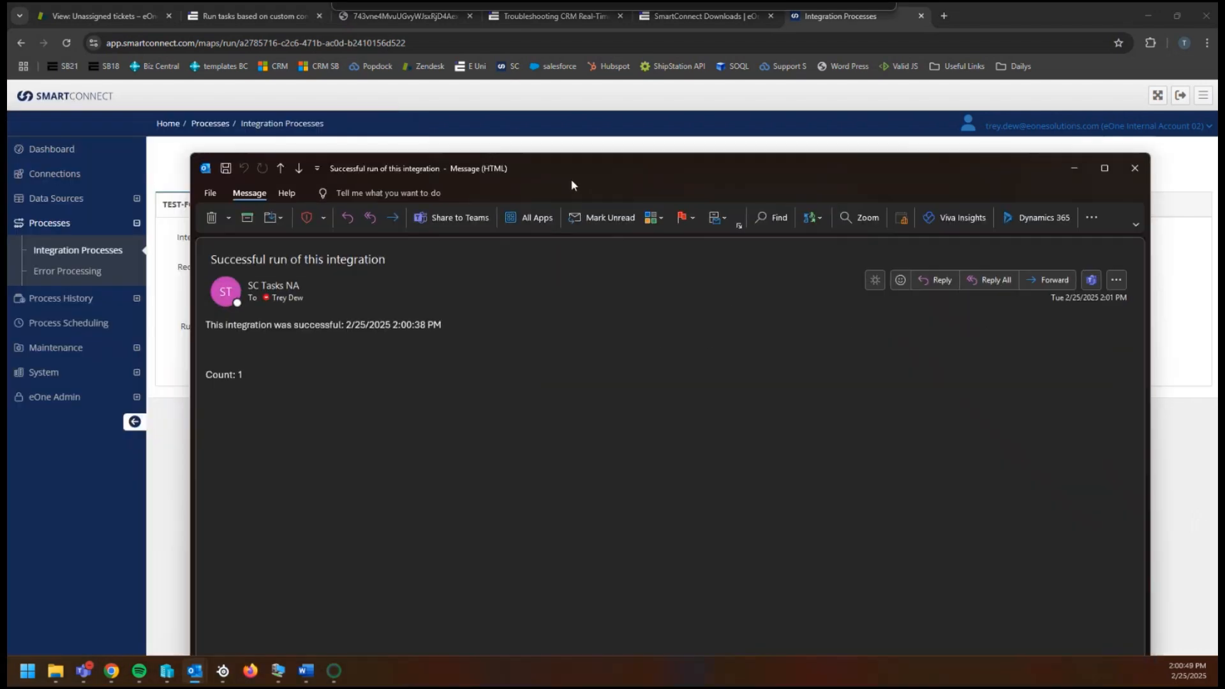
left_click_drag(577, 170, 634, 288)
left_click_drag(403, 441, 511, 439)
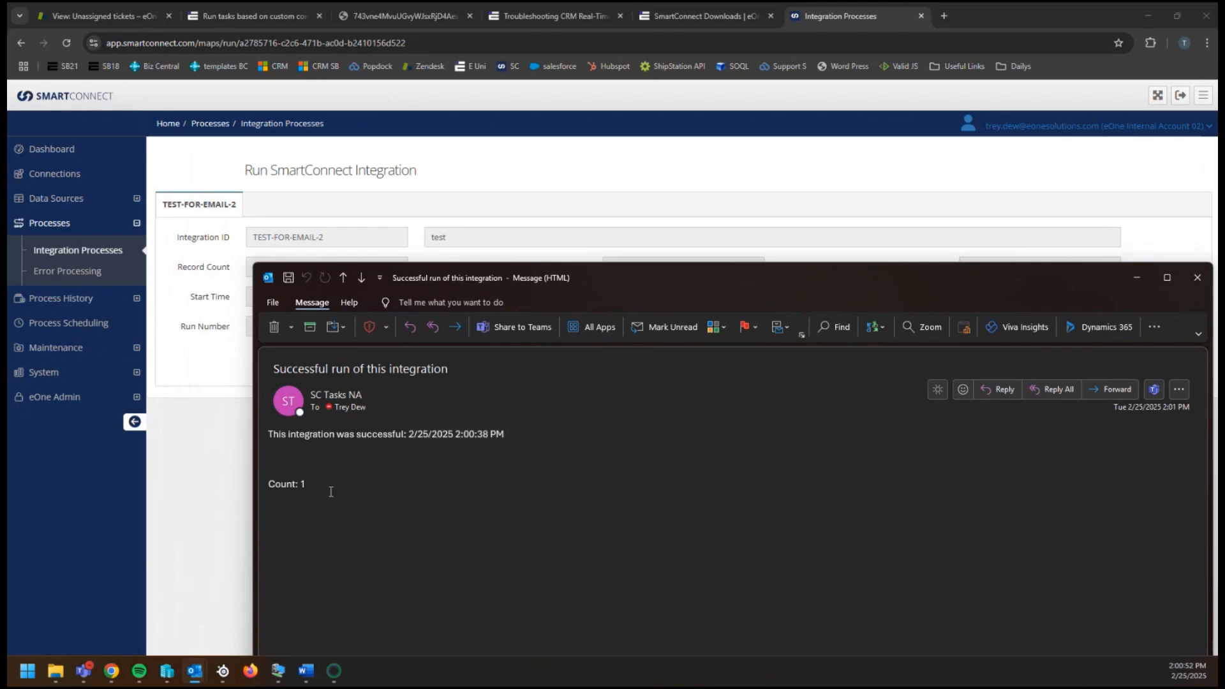
left_click_drag(331, 492, 267, 485)
left_click_drag(697, 272, 655, 369)
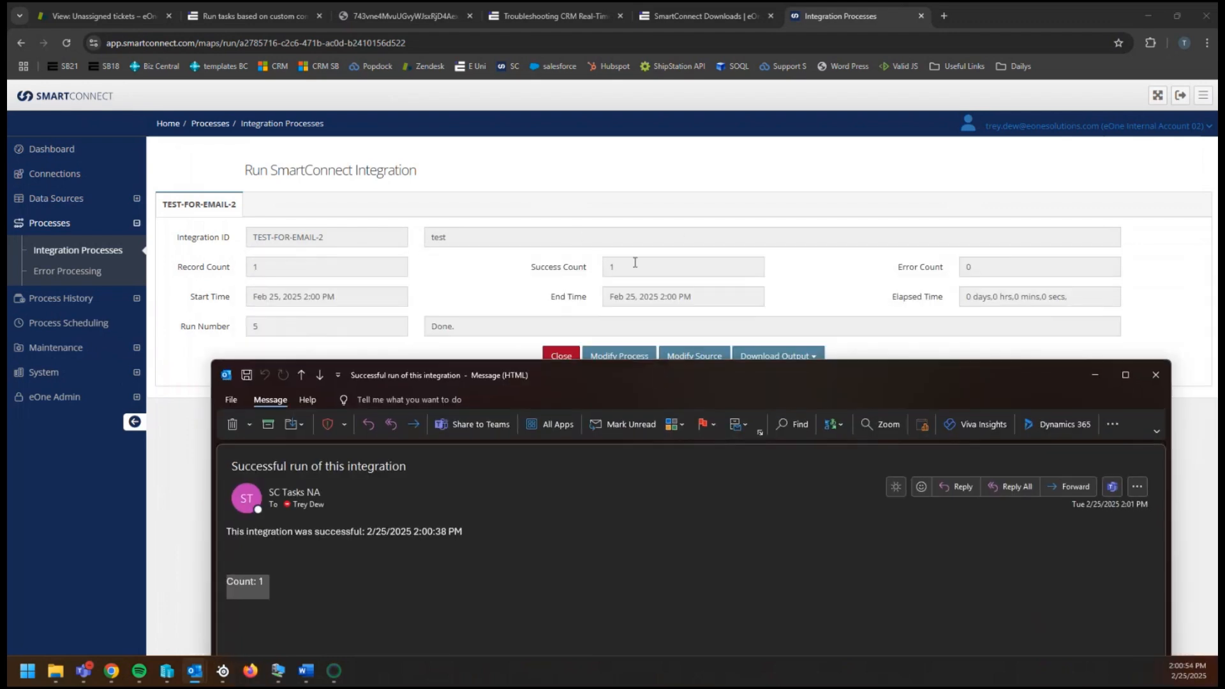
left_click_drag(377, 297, 253, 297)
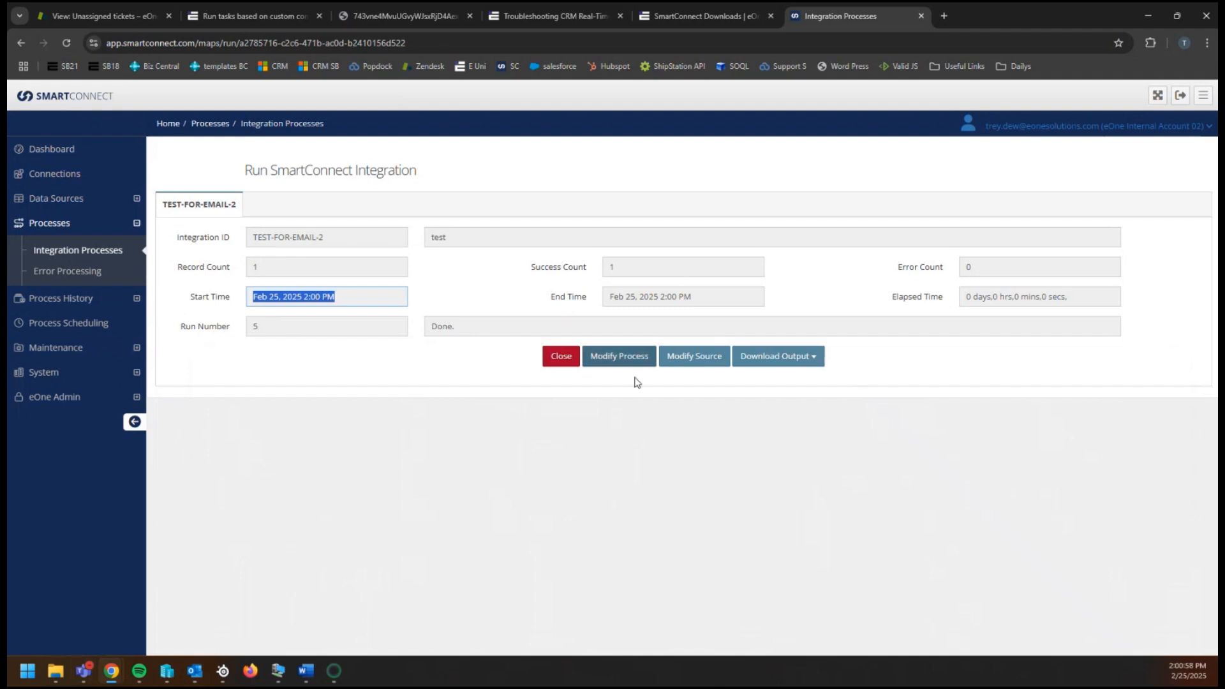